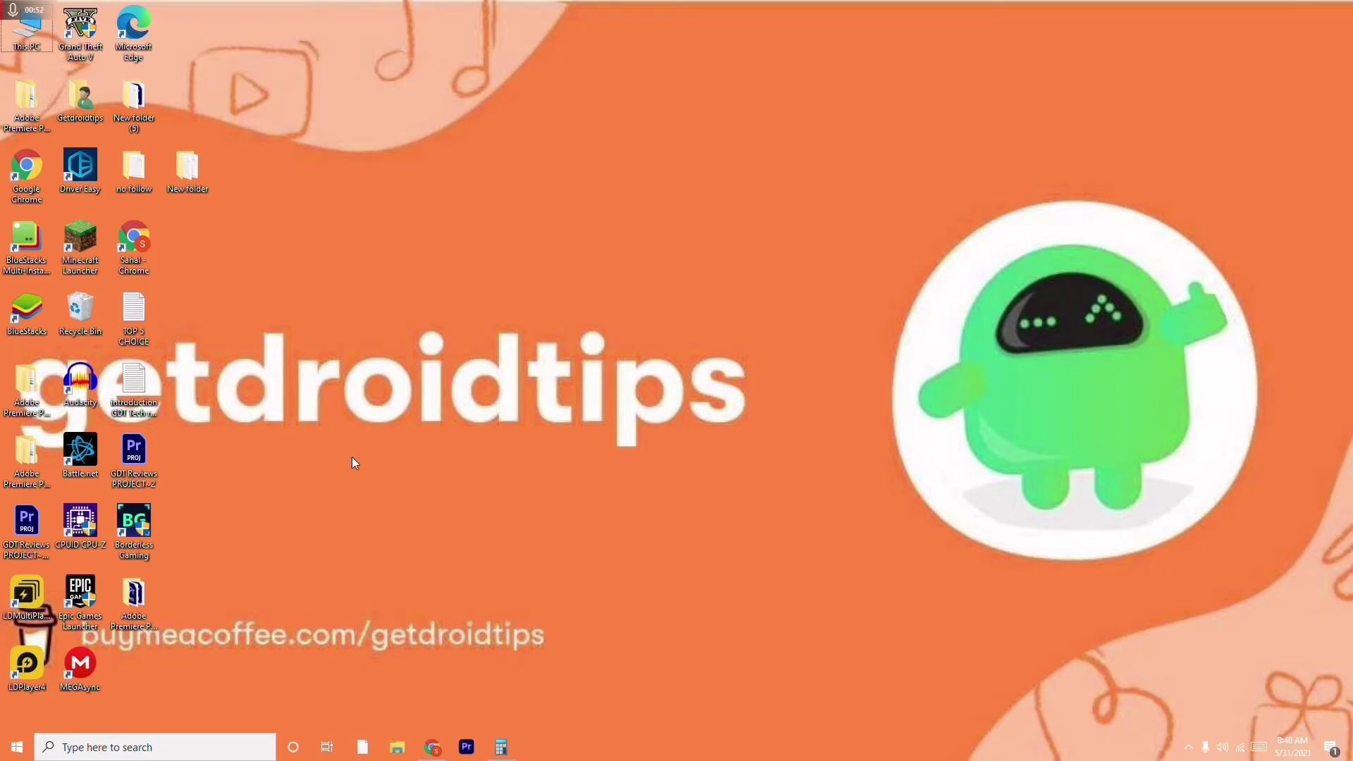
Step: From This PC's Properties, open Advanced system settings and then the Performance settings
right_click(41, 45)
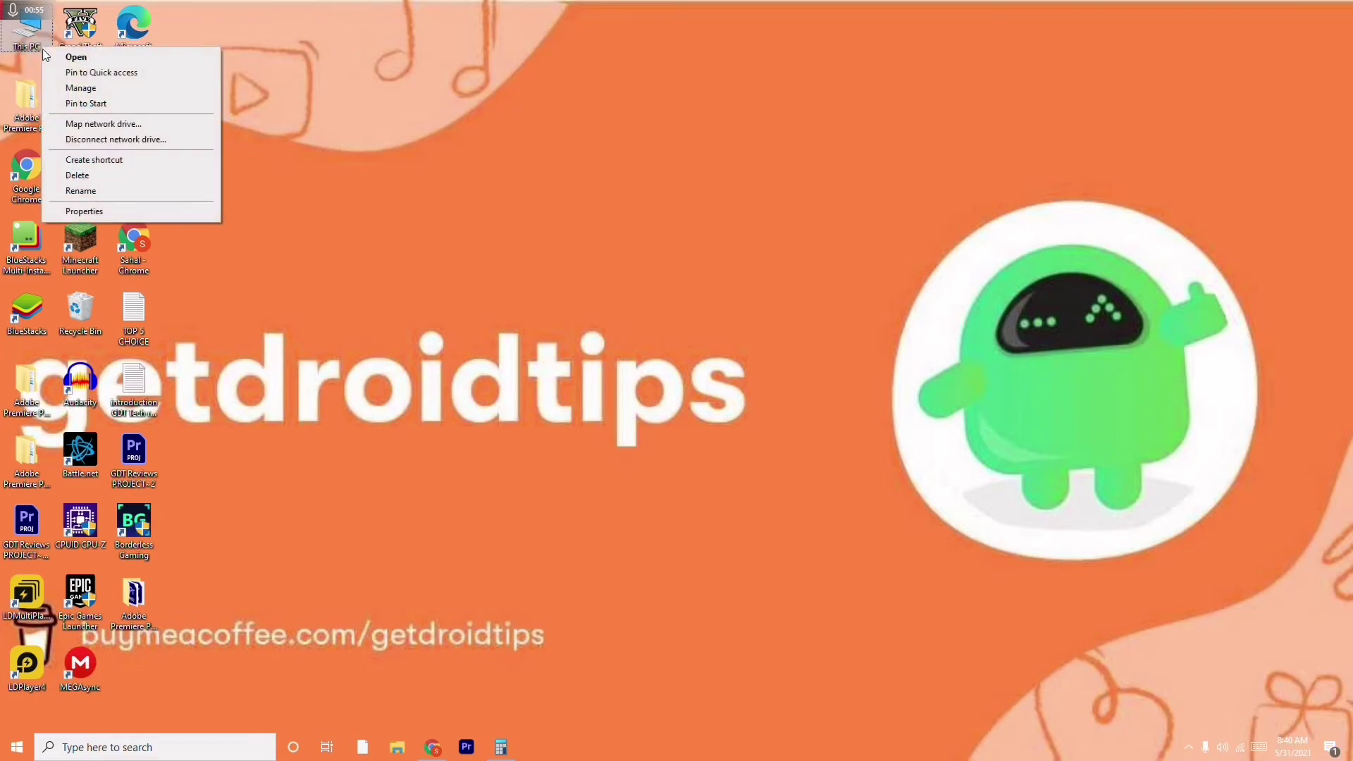
left_click(128, 212)
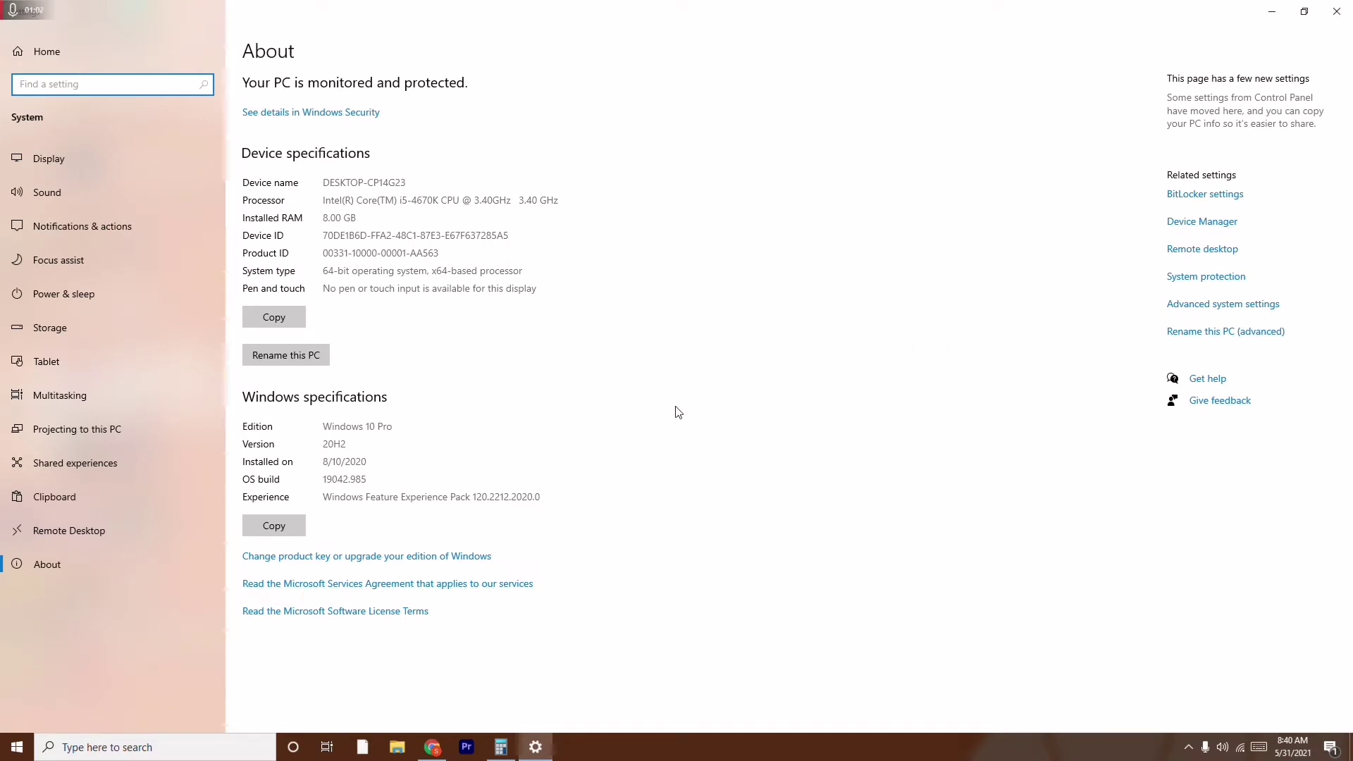
left_click(1204, 310)
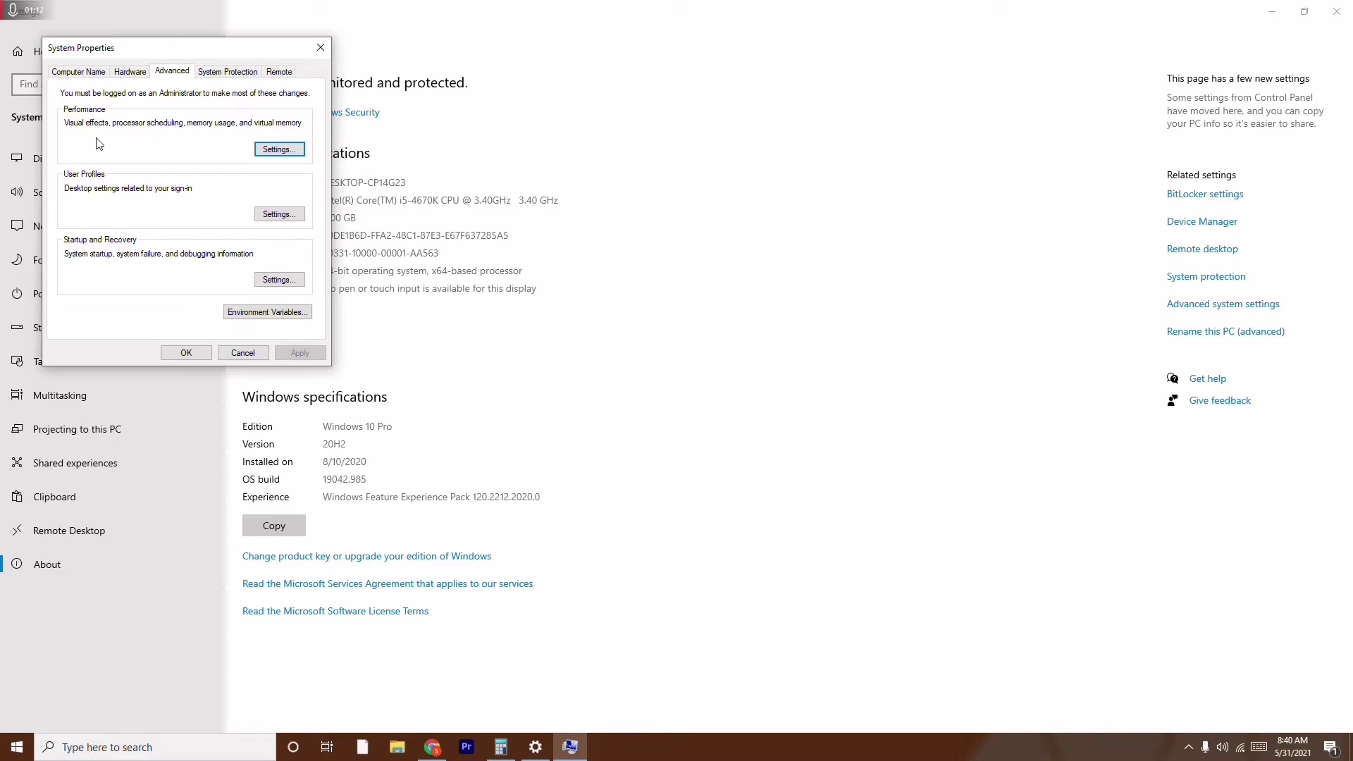
left_click(279, 152)
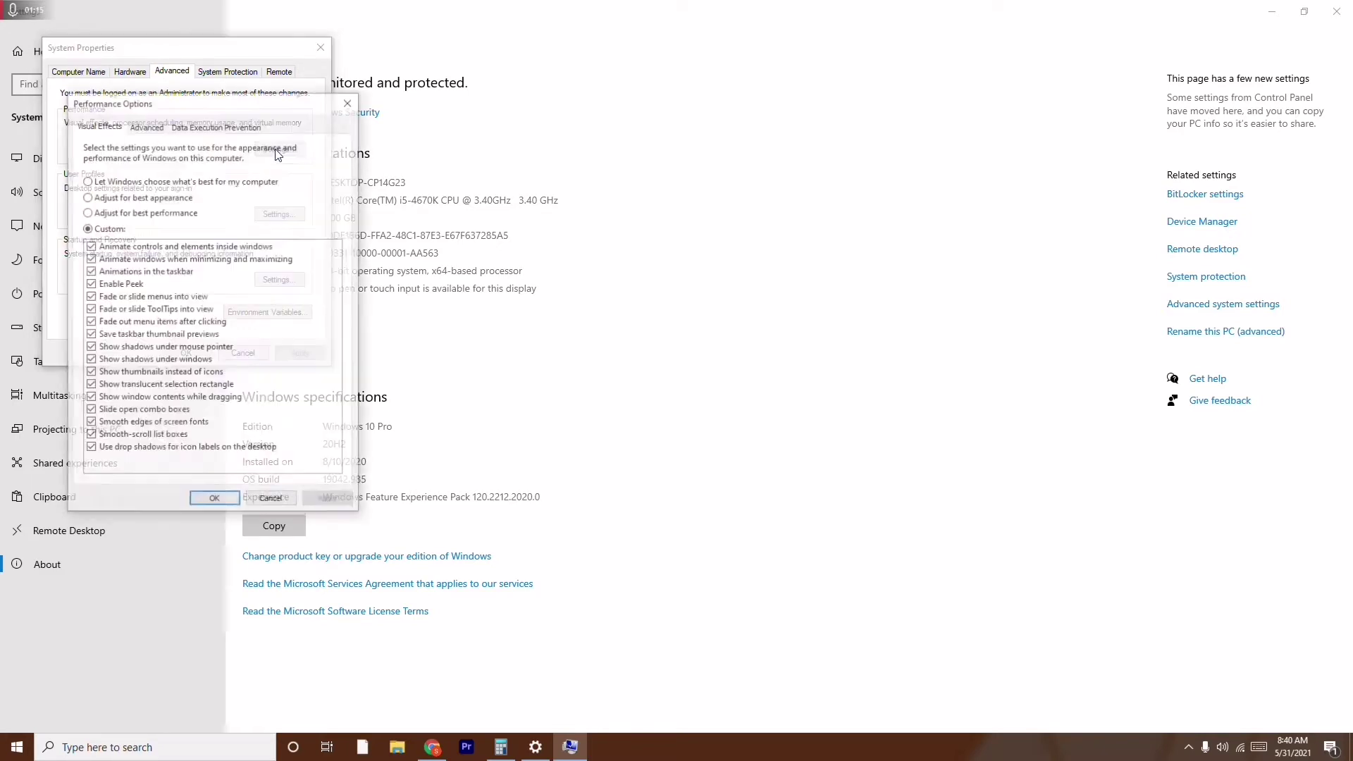
Step: Open the Virtual Memory dialog from the Advanced tab of Performance Options
left_click(145, 127)
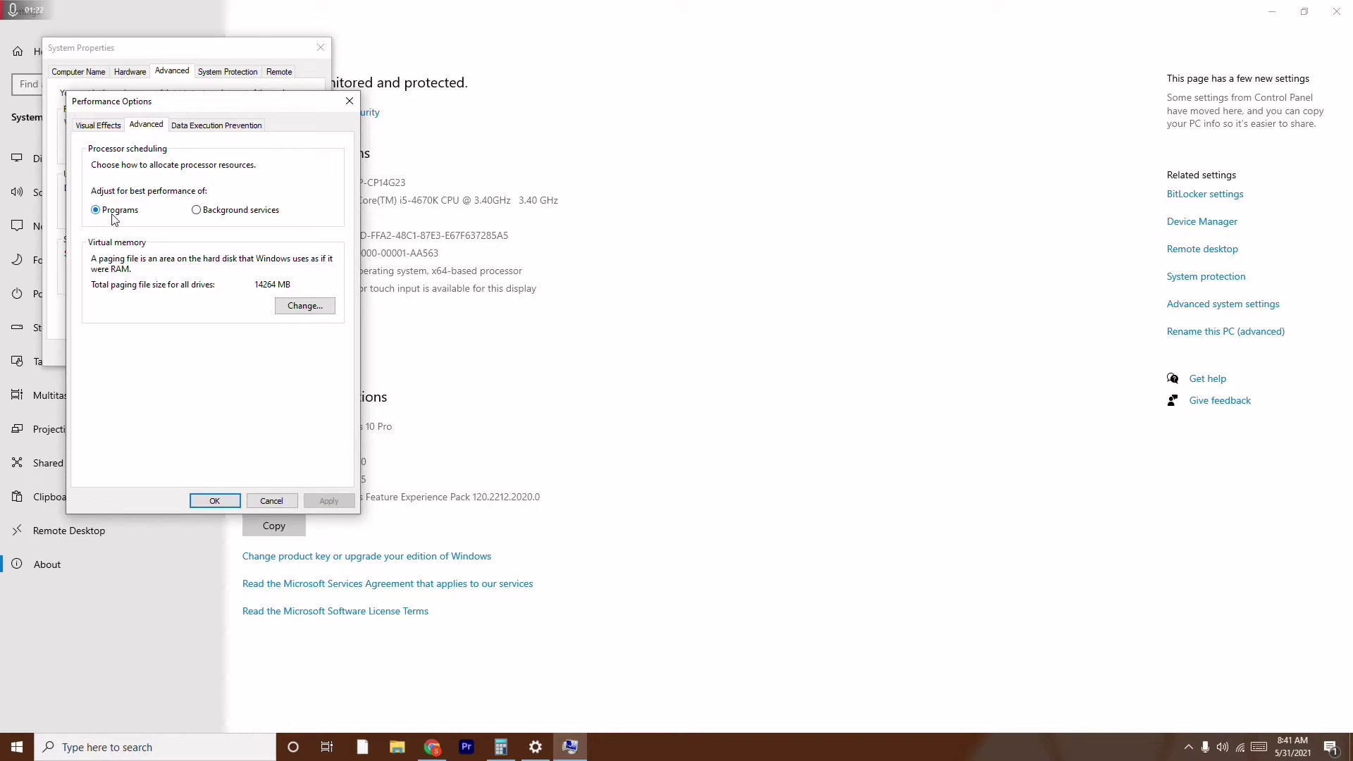
left_click(307, 316)
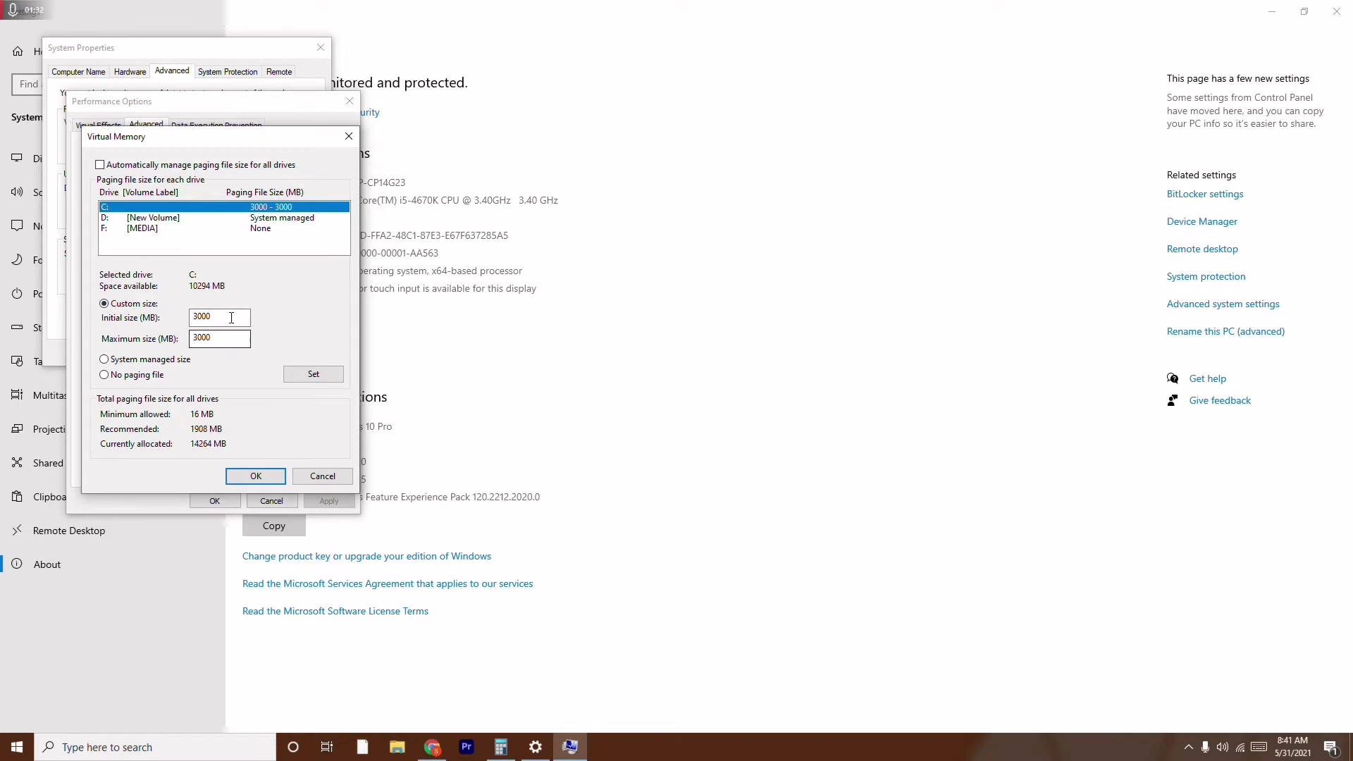
Step: Check drive D:'s paging settings, select Custom size, then return to drive C:
left_click(210, 315)
left_click(165, 219)
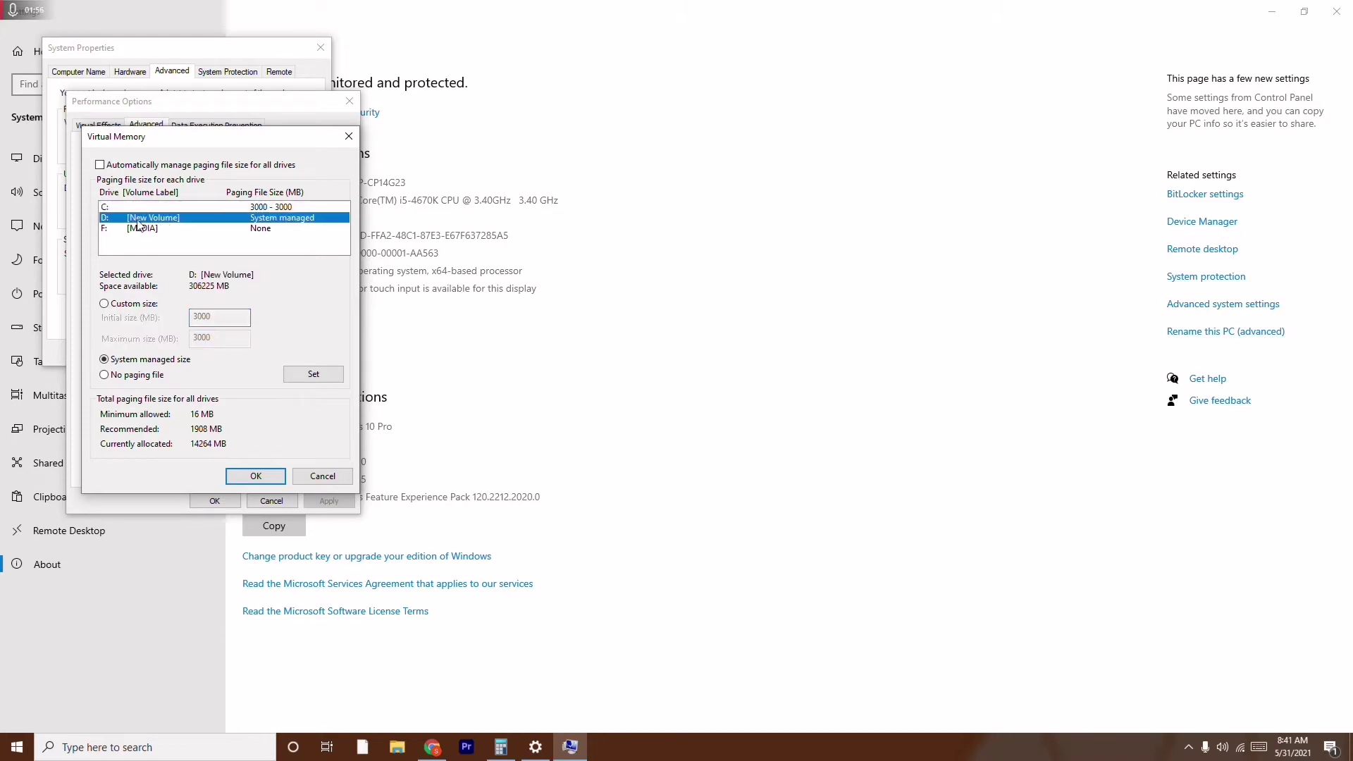
left_click(104, 304)
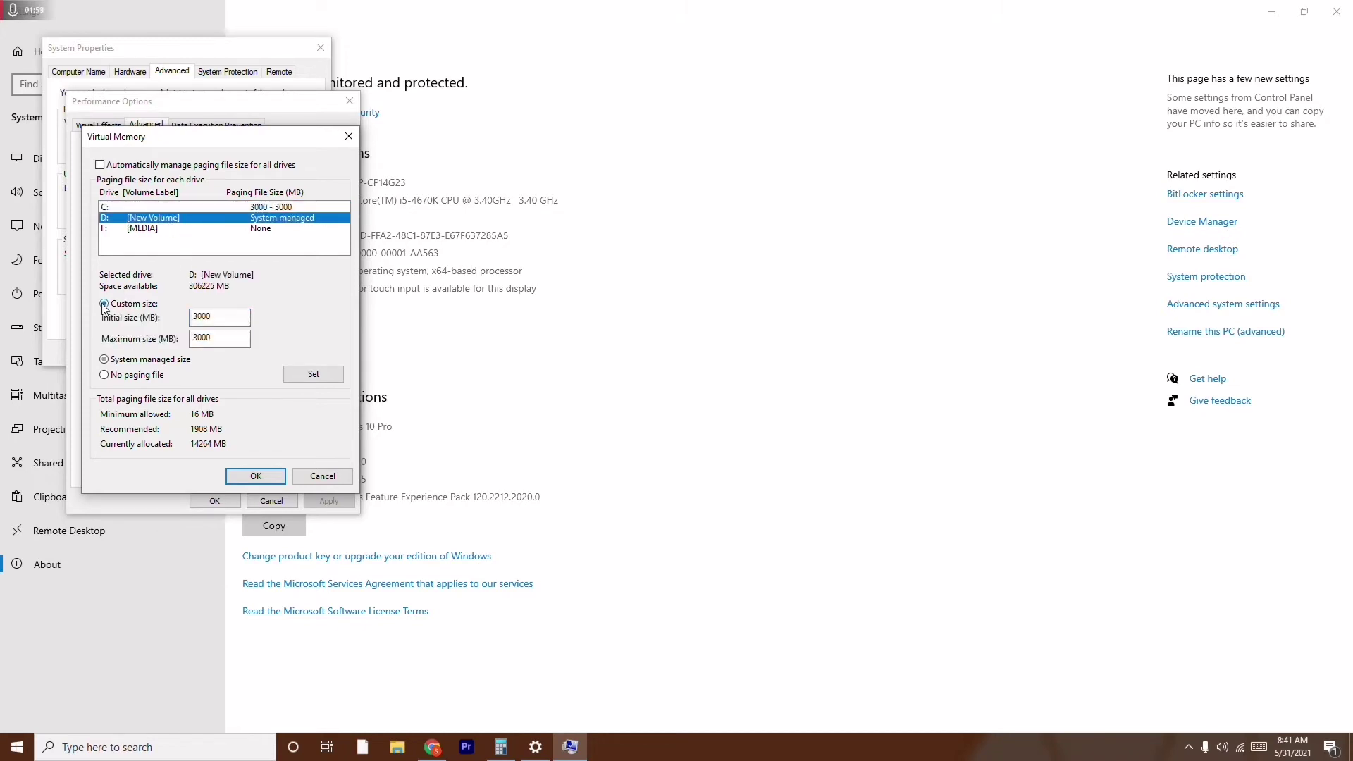
left_click(114, 210)
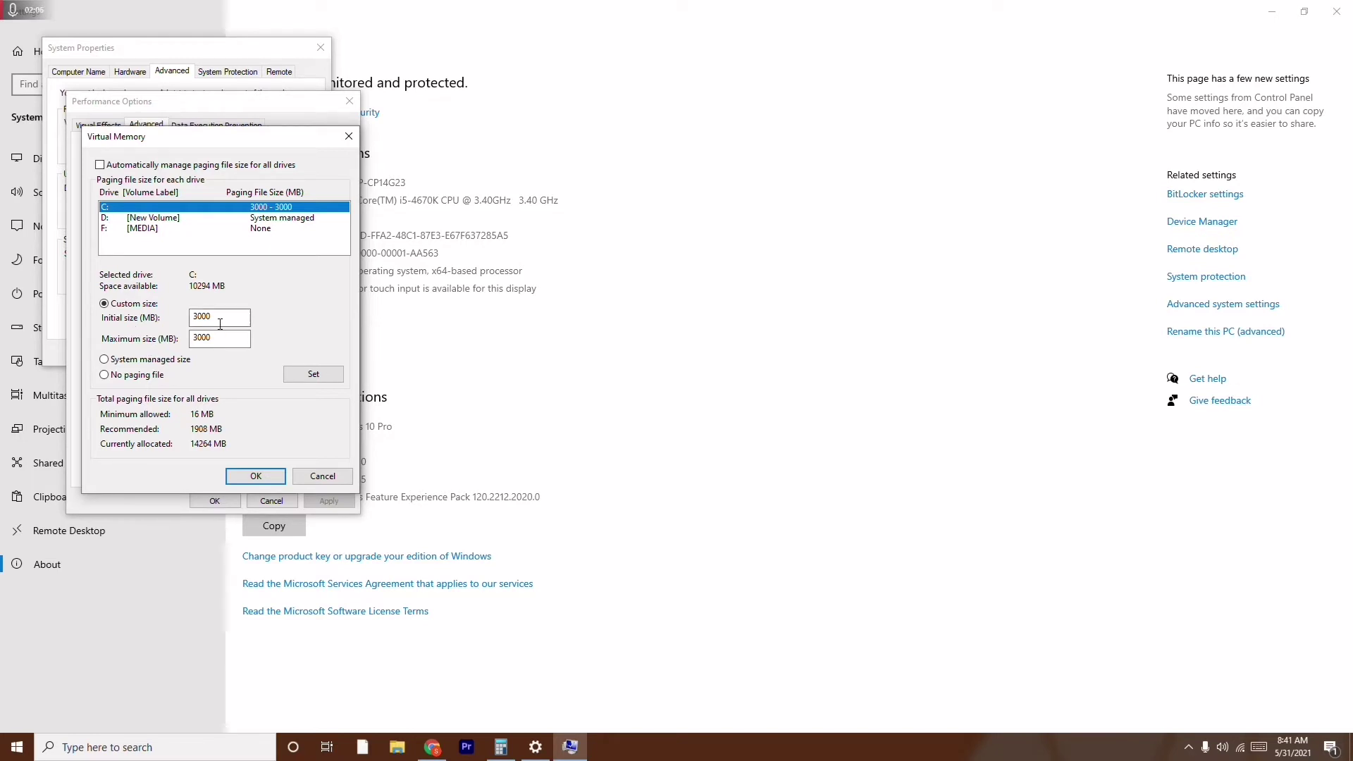
Step: Change drive C:'s initial paging file size to the recommended 1908 MB
key("BackSpace")
key("BackSpace")
type("190")
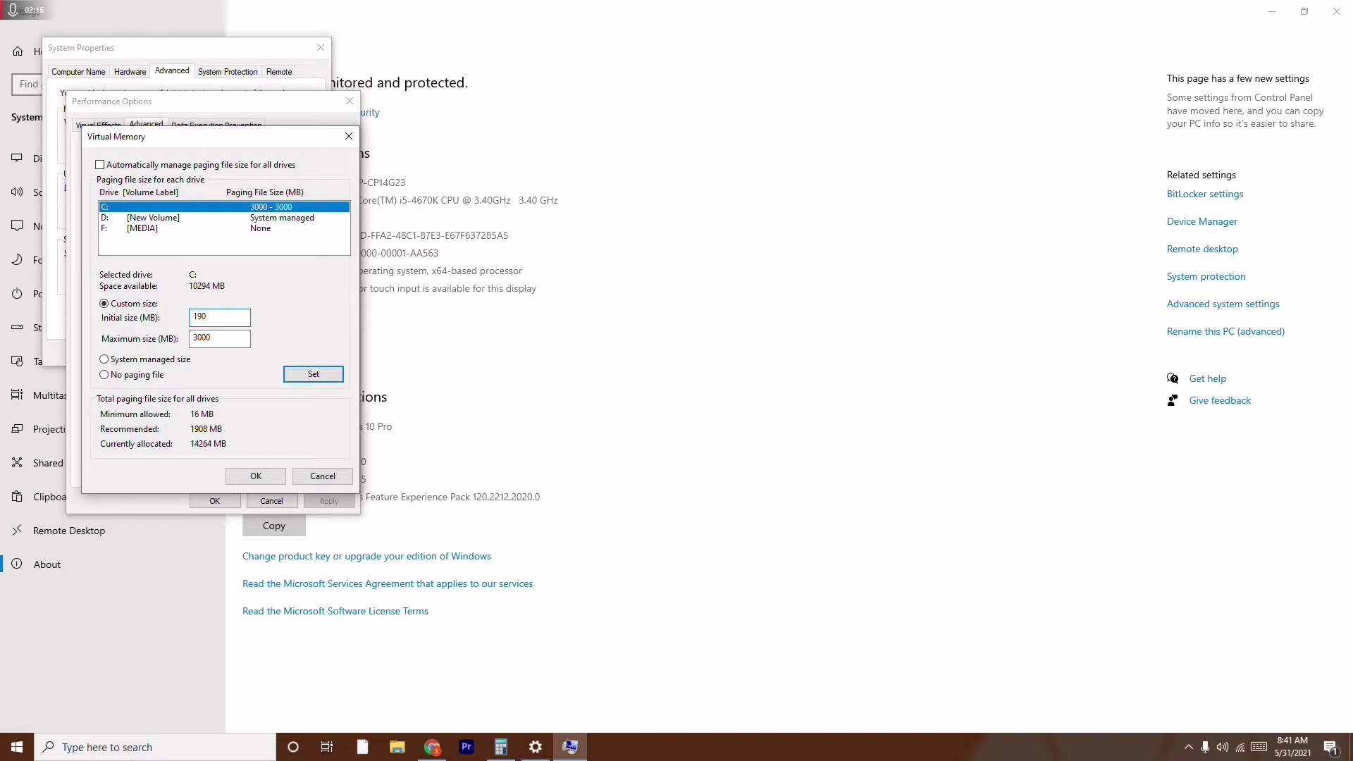
left_click(218, 339)
left_click(504, 747)
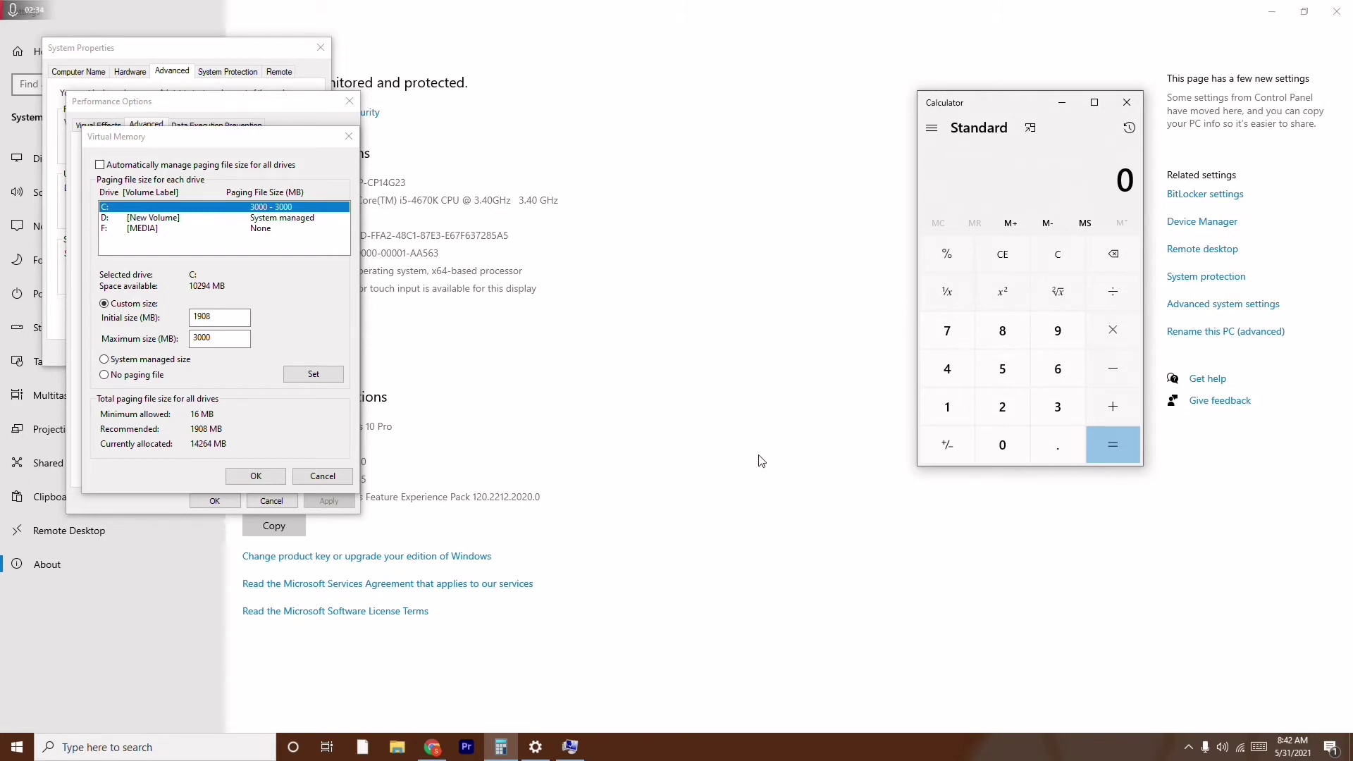
Step: Calculate 8 × 1024 = 8192 and set drive C:'s maximum paging size to 8192 MB
left_click(996, 339)
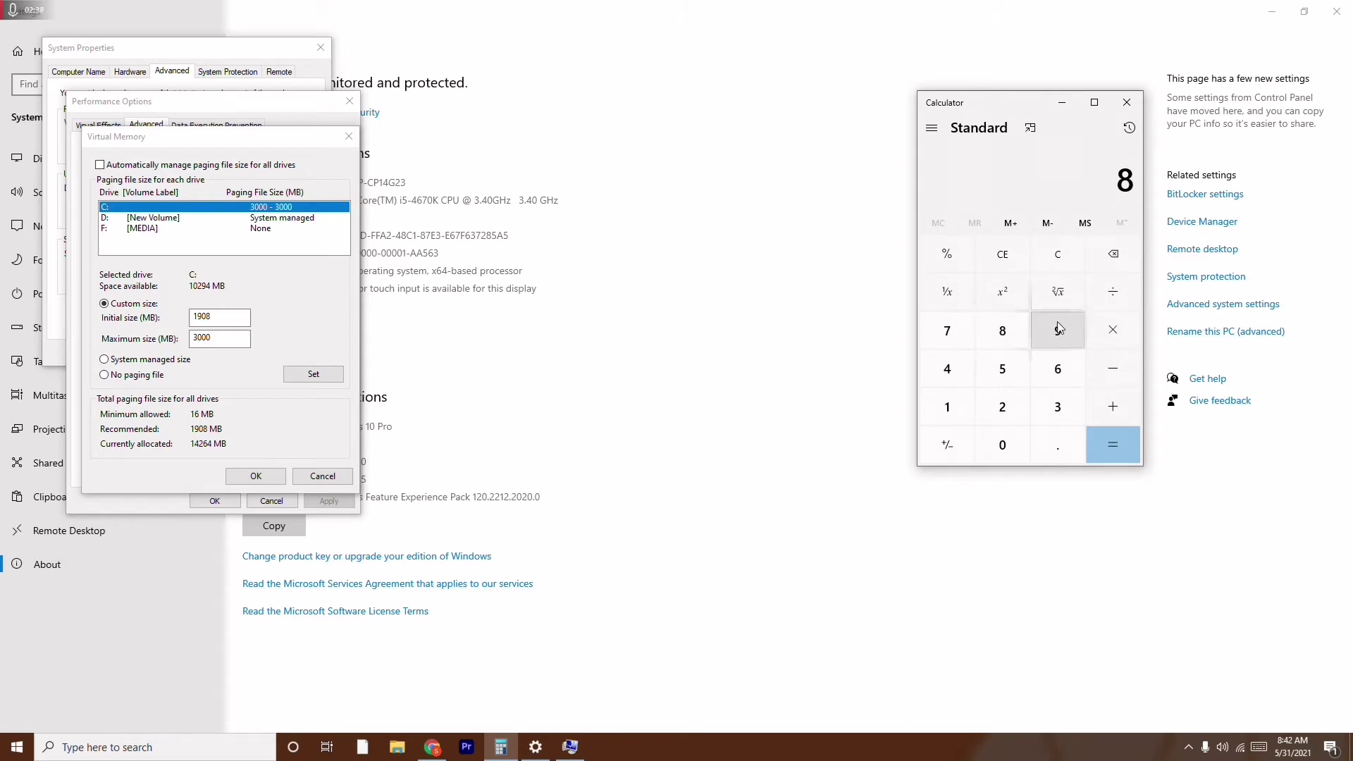
left_click(1110, 326)
left_click(944, 409)
left_click(993, 445)
left_click(1005, 406)
left_click(961, 378)
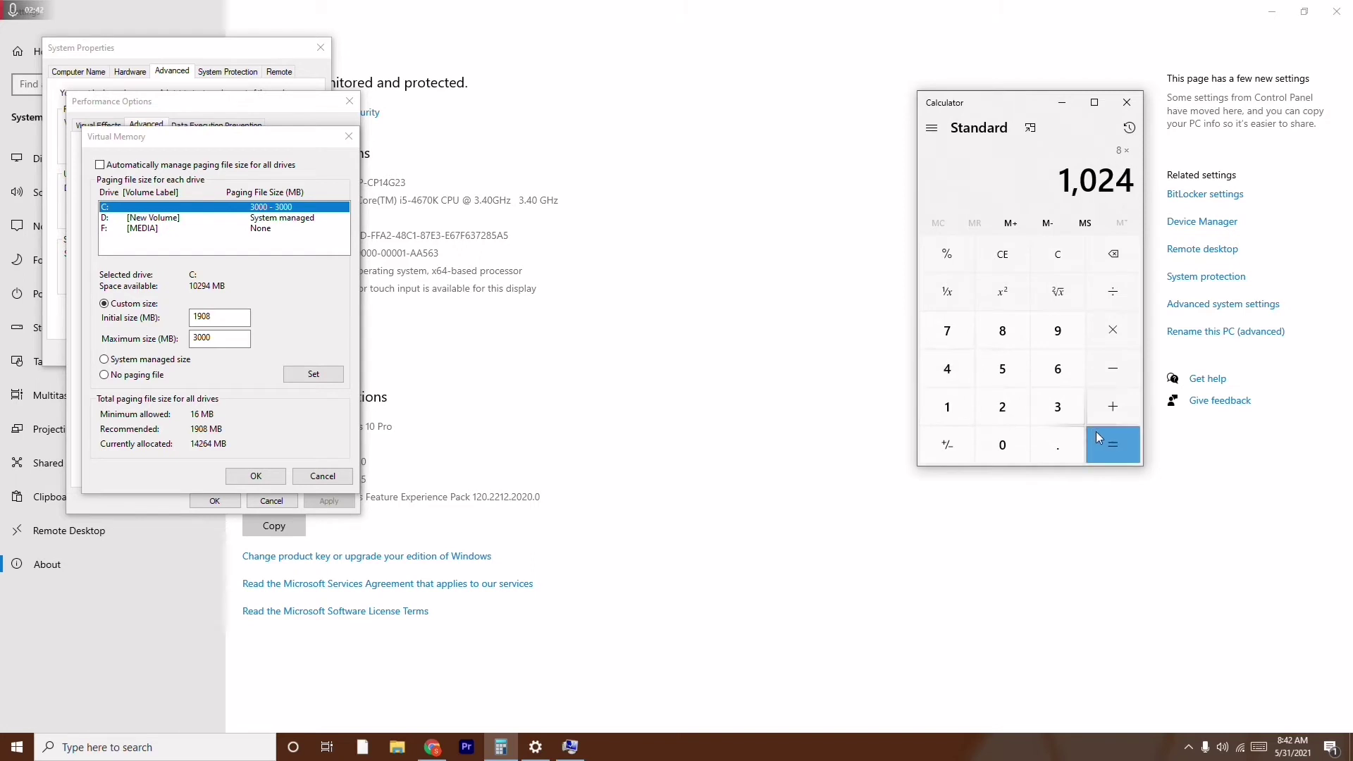
left_click(1116, 440)
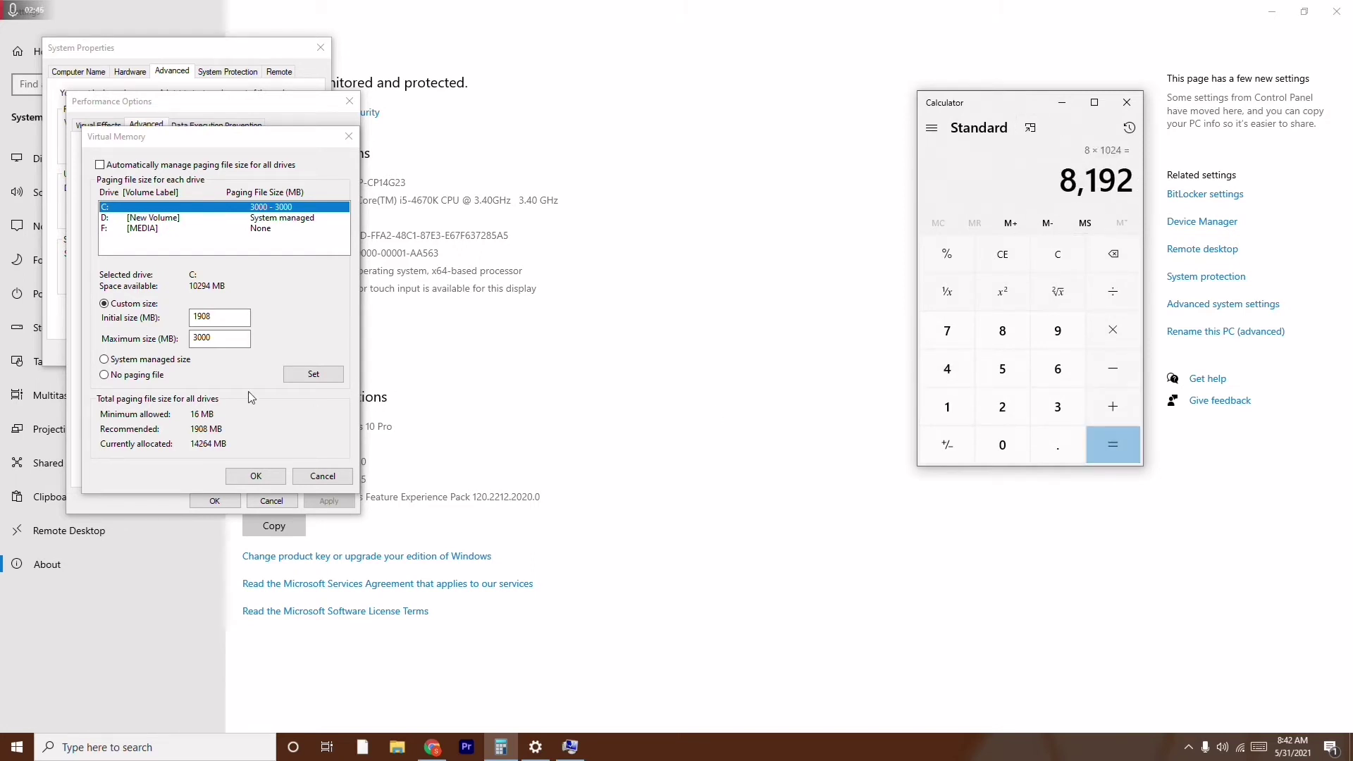
left_click(221, 335)
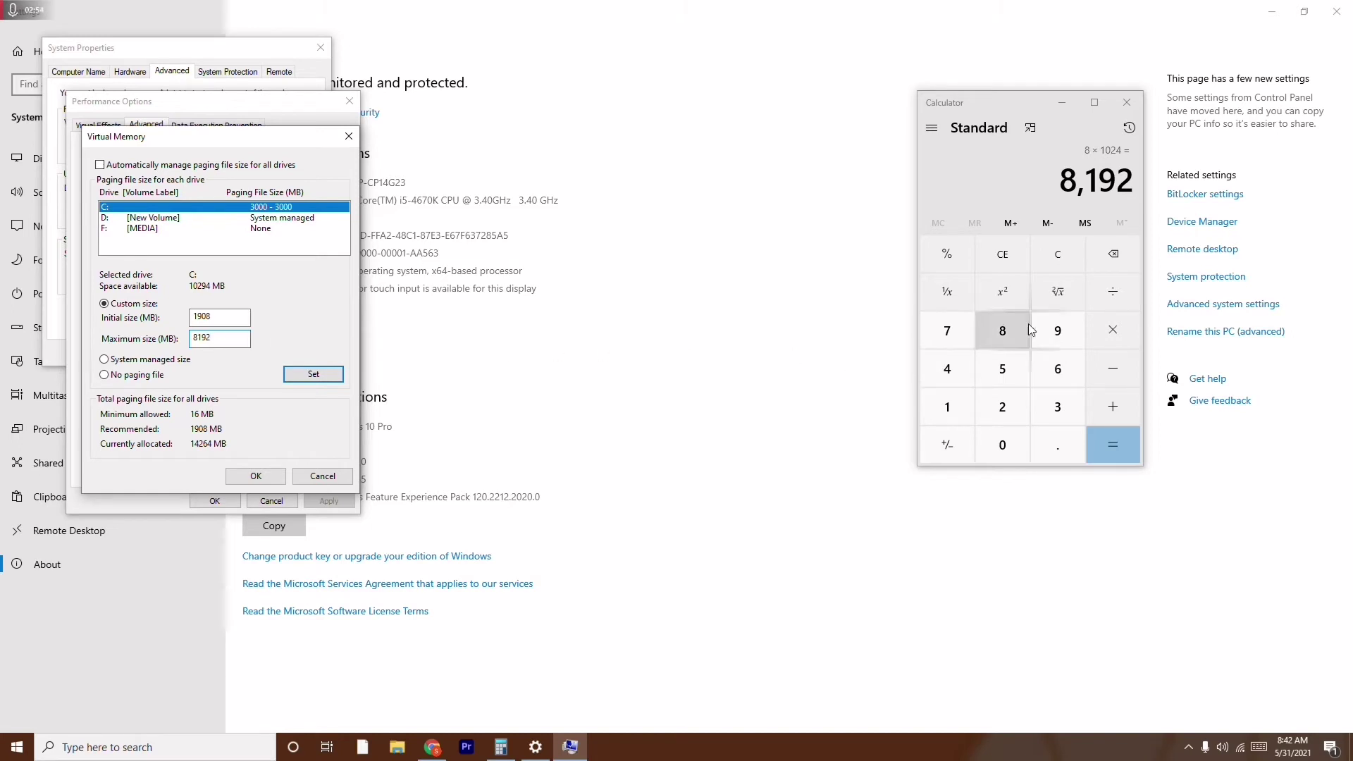
Step: Clear Calculator and compute 12 × 1024 = 12,288
left_click(1118, 258)
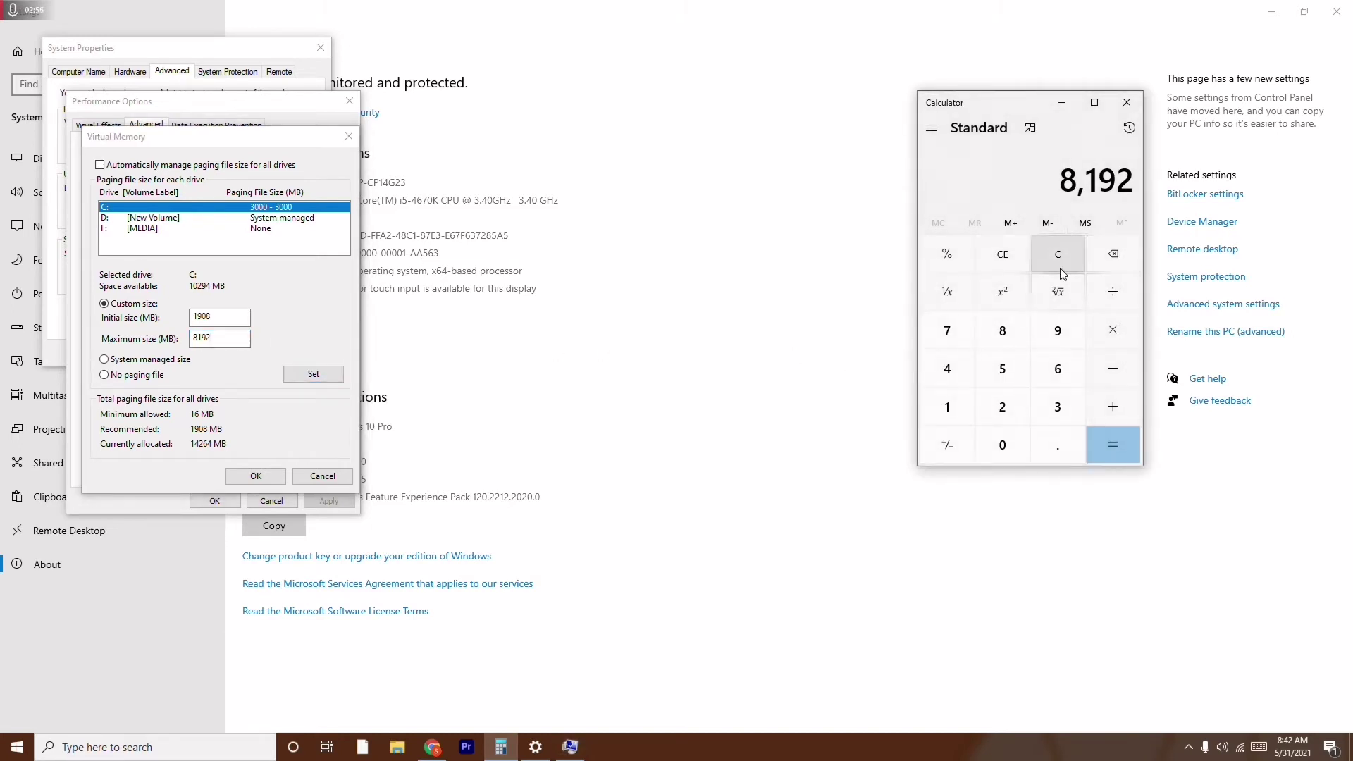
left_click(1061, 265)
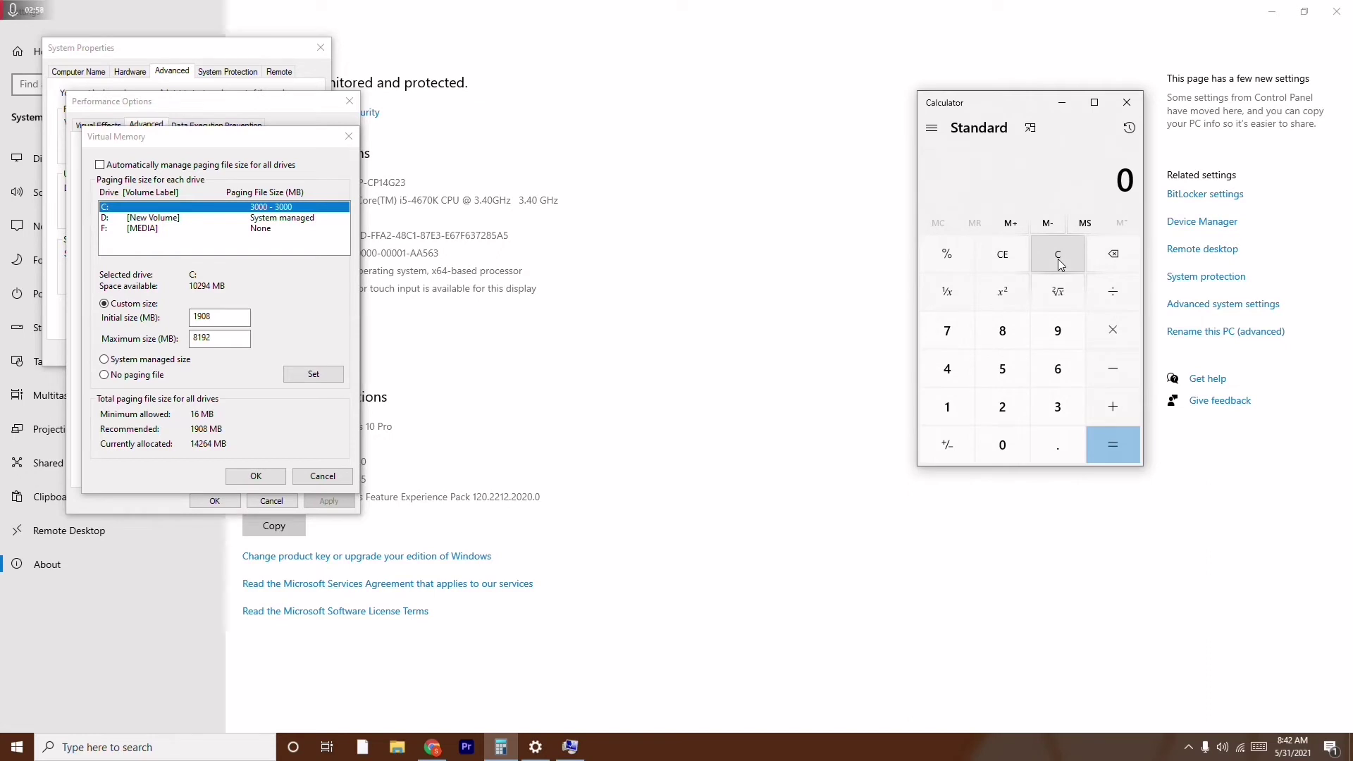
left_click(954, 416)
left_click(992, 419)
left_click(1110, 344)
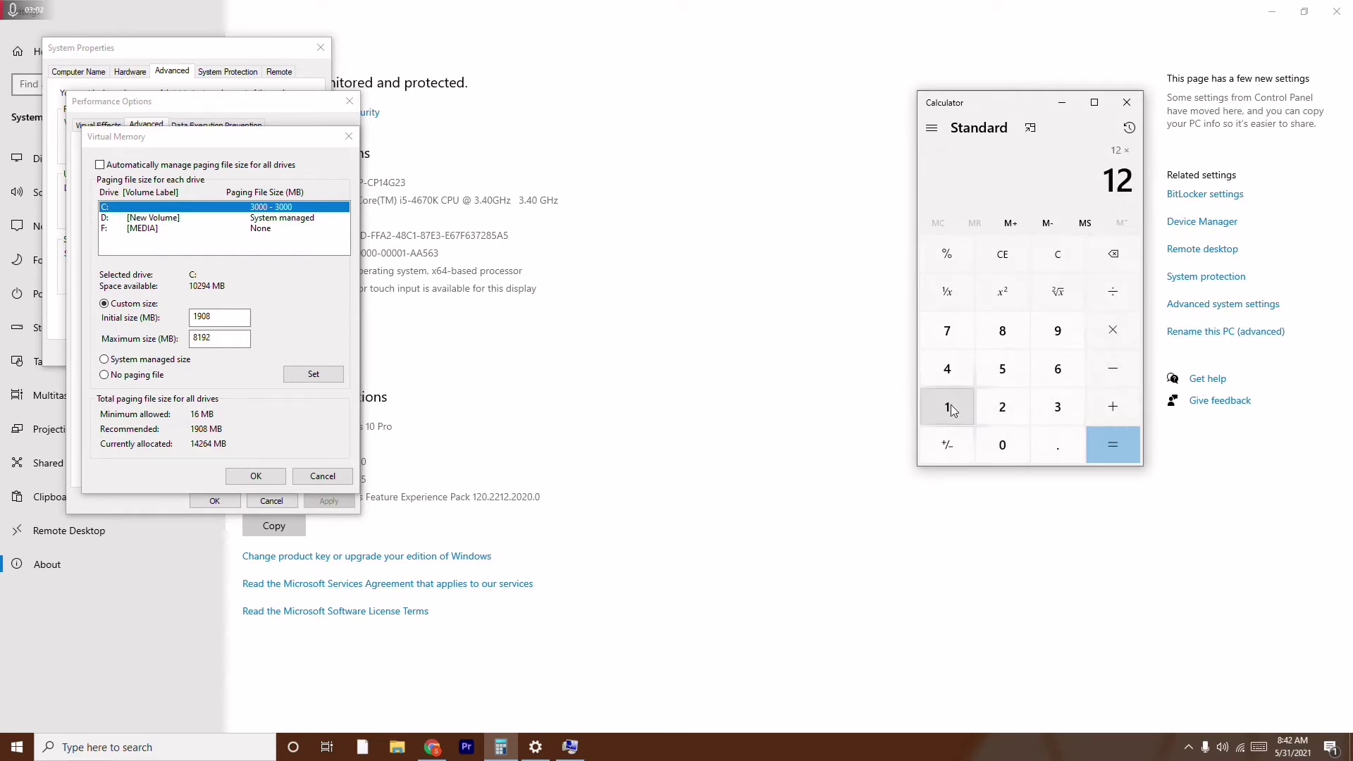
left_click(950, 404)
left_click(1002, 445)
left_click(1004, 409)
left_click(947, 368)
left_click(1113, 444)
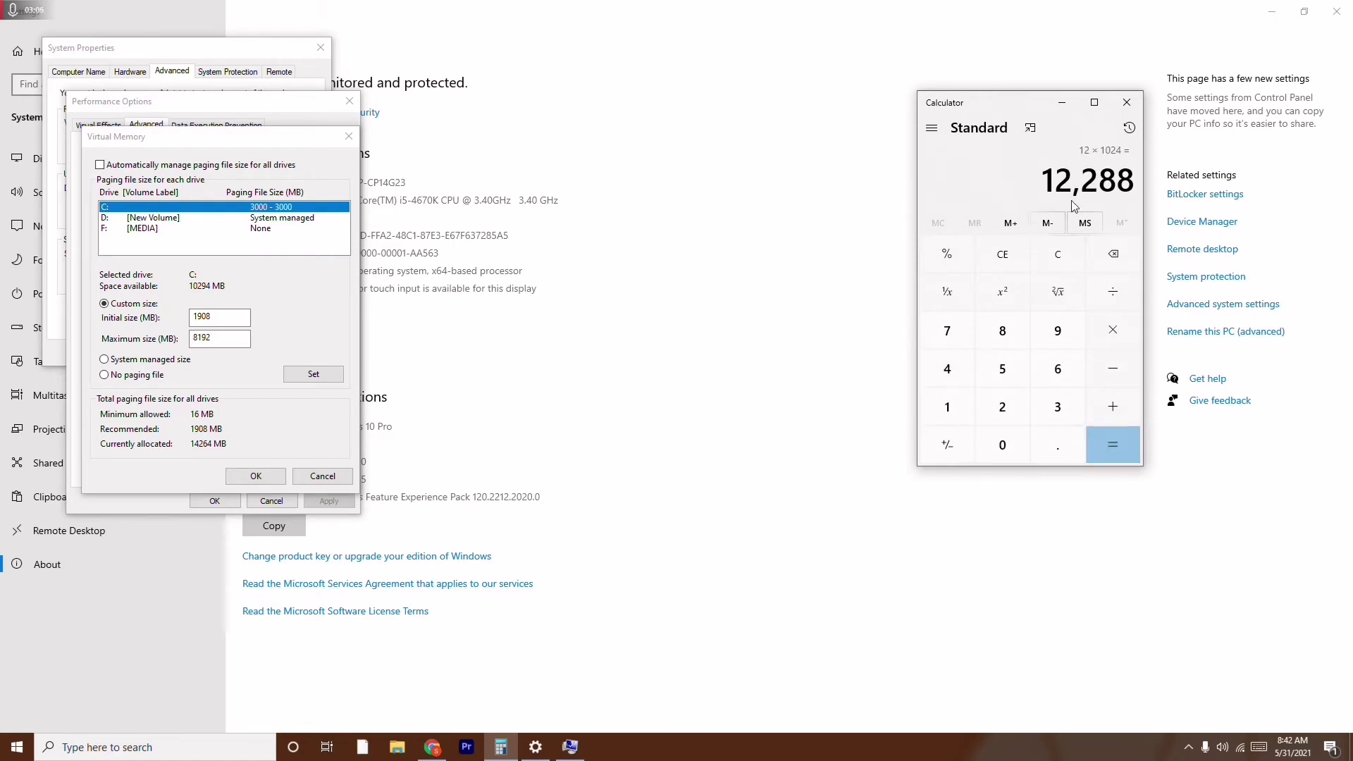
Step: Clear Calculator and compute 16 × 1024 = 16,384
left_click(1112, 253)
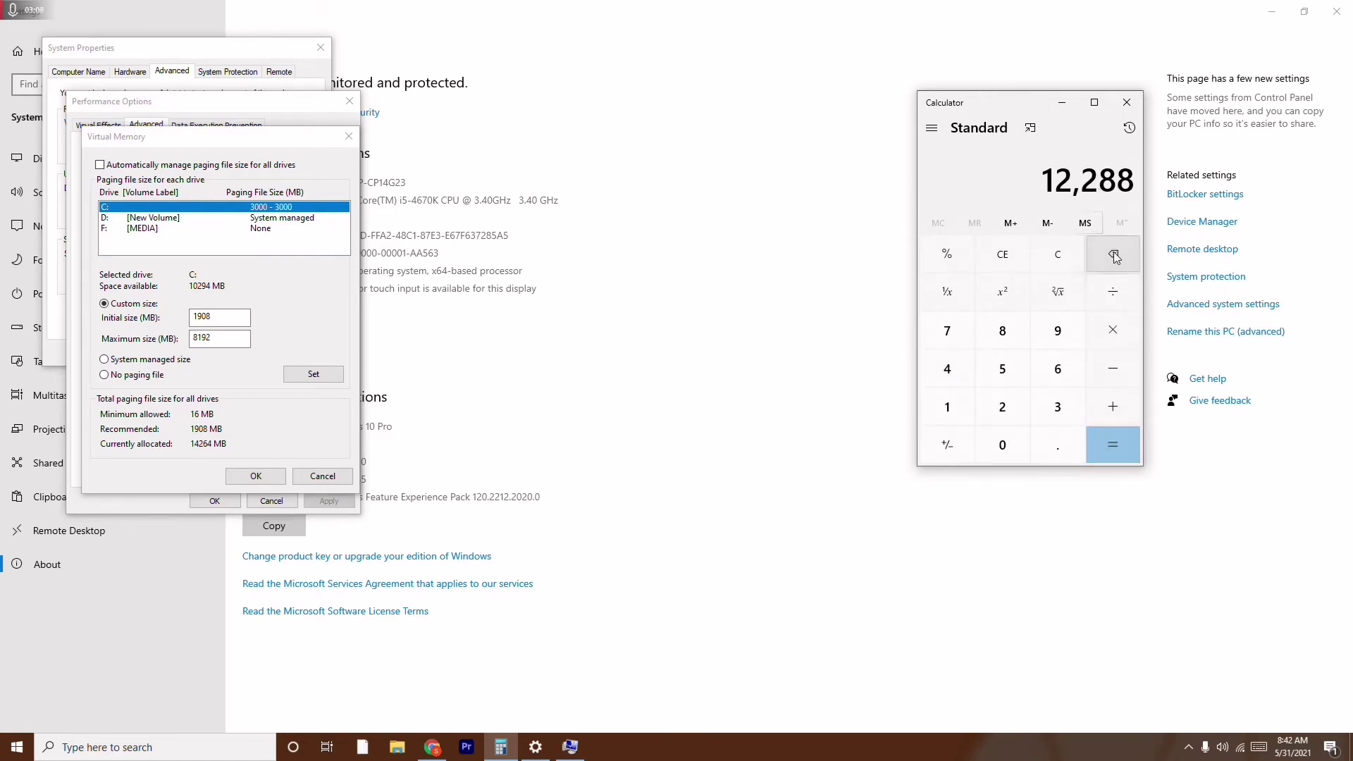
left_click(1057, 254)
left_click(947, 407)
left_click(1057, 368)
left_click(1112, 329)
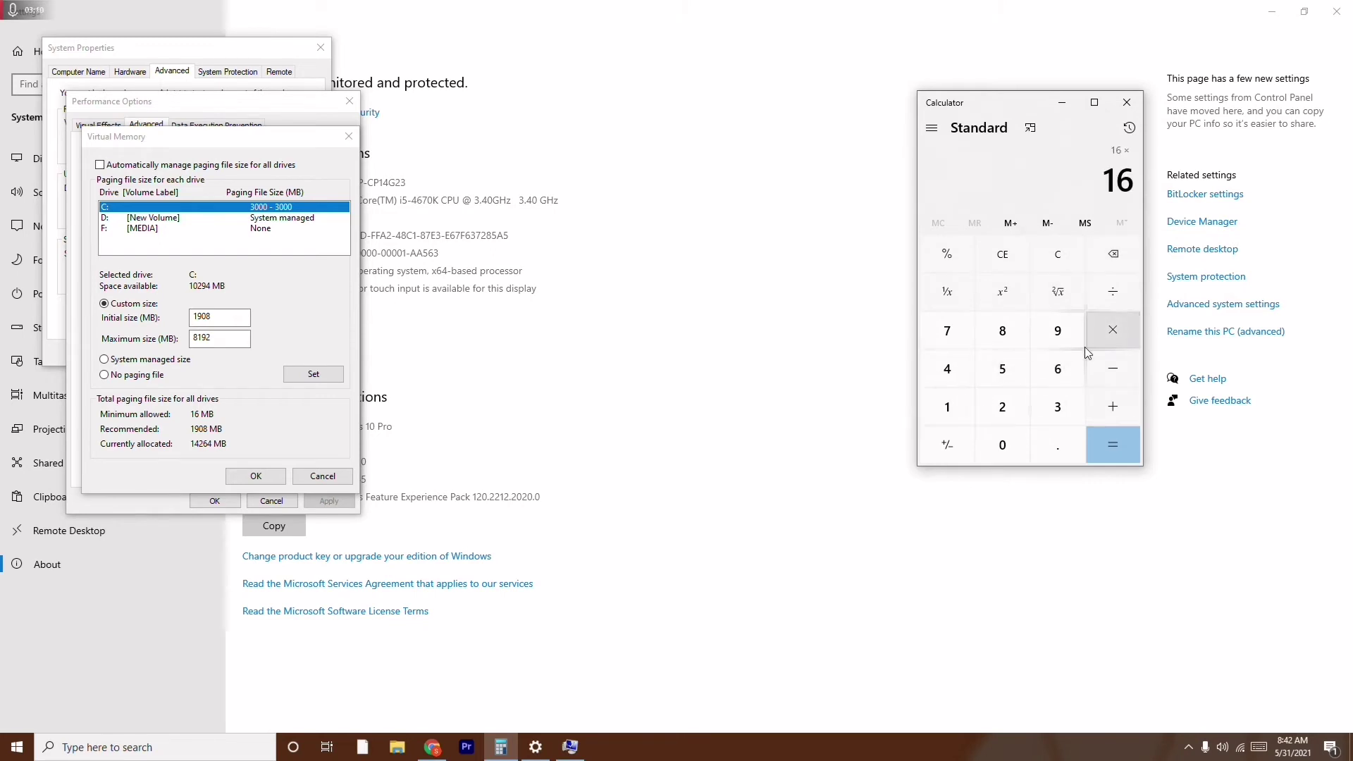
left_click(950, 407)
left_click(1003, 444)
left_click(1002, 406)
left_click(947, 369)
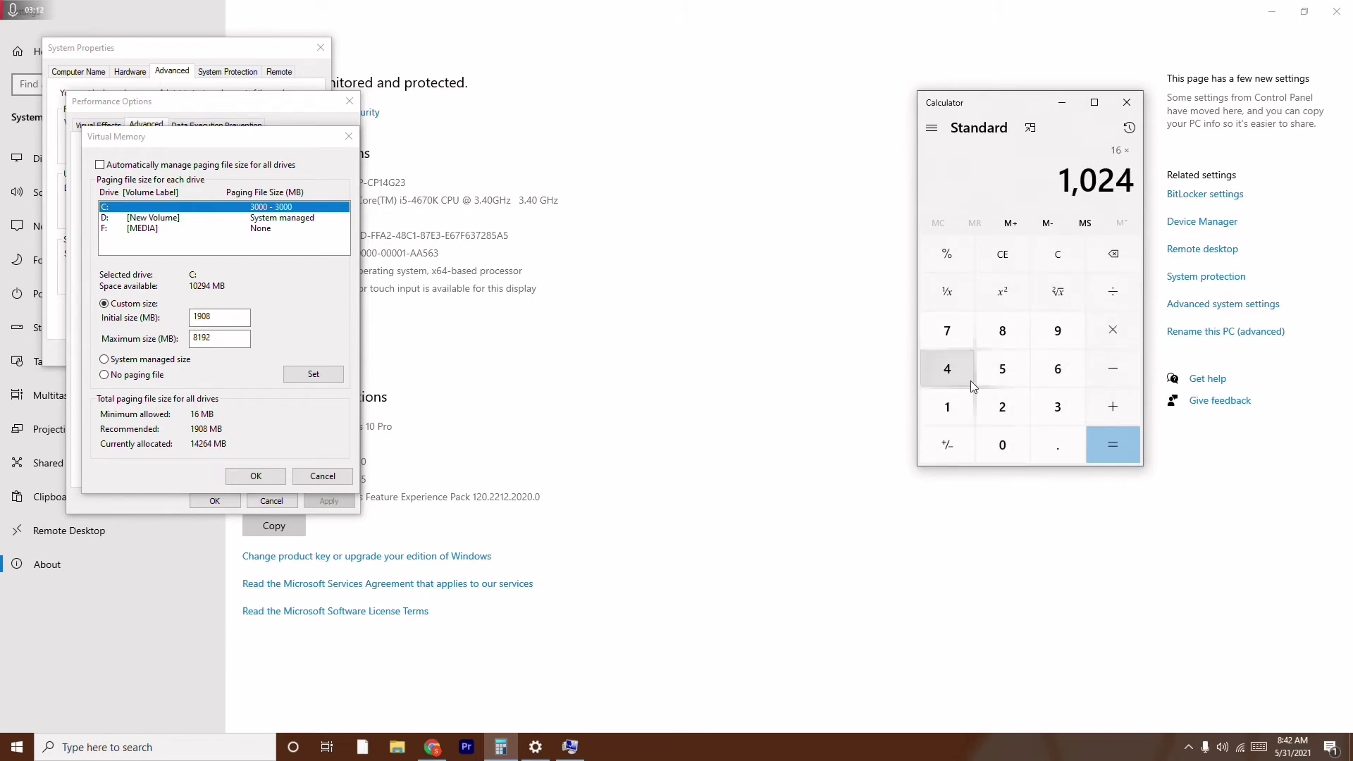
left_click(1114, 447)
Step: Accept the 8192 MB maximum and close Virtual Memory and Performance Options with OK
left_click(206, 336)
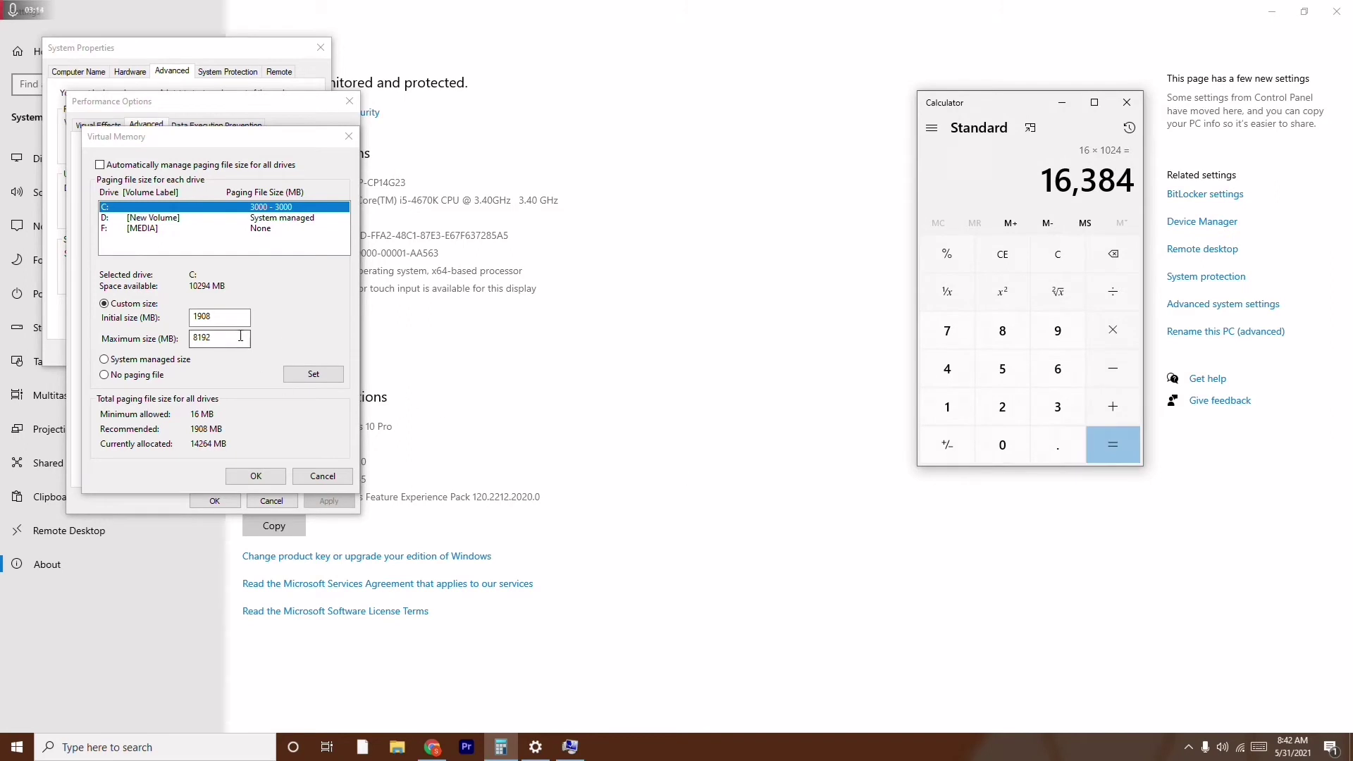
left_click(257, 477)
left_click(223, 505)
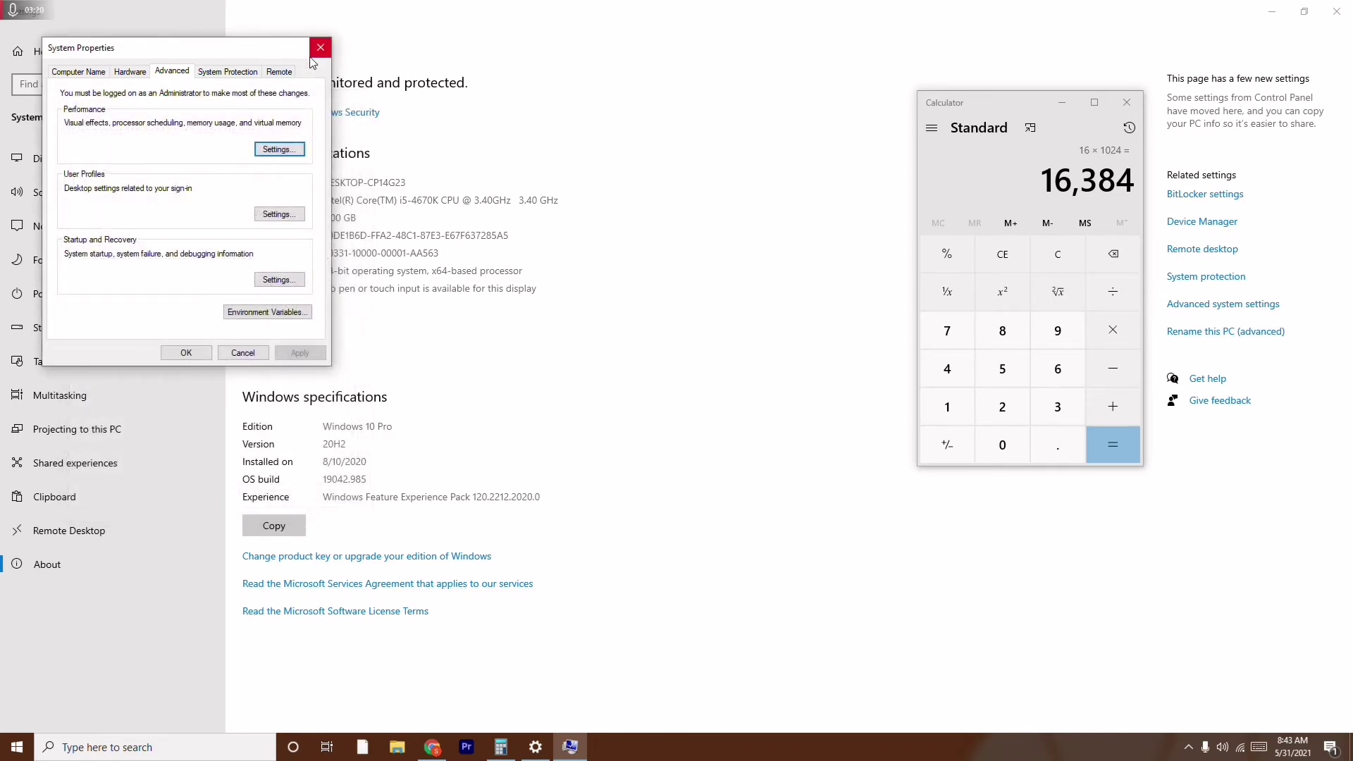
Step: Close System Properties, Calculator and Settings, then refresh the desktop
left_click(321, 48)
left_click(1127, 102)
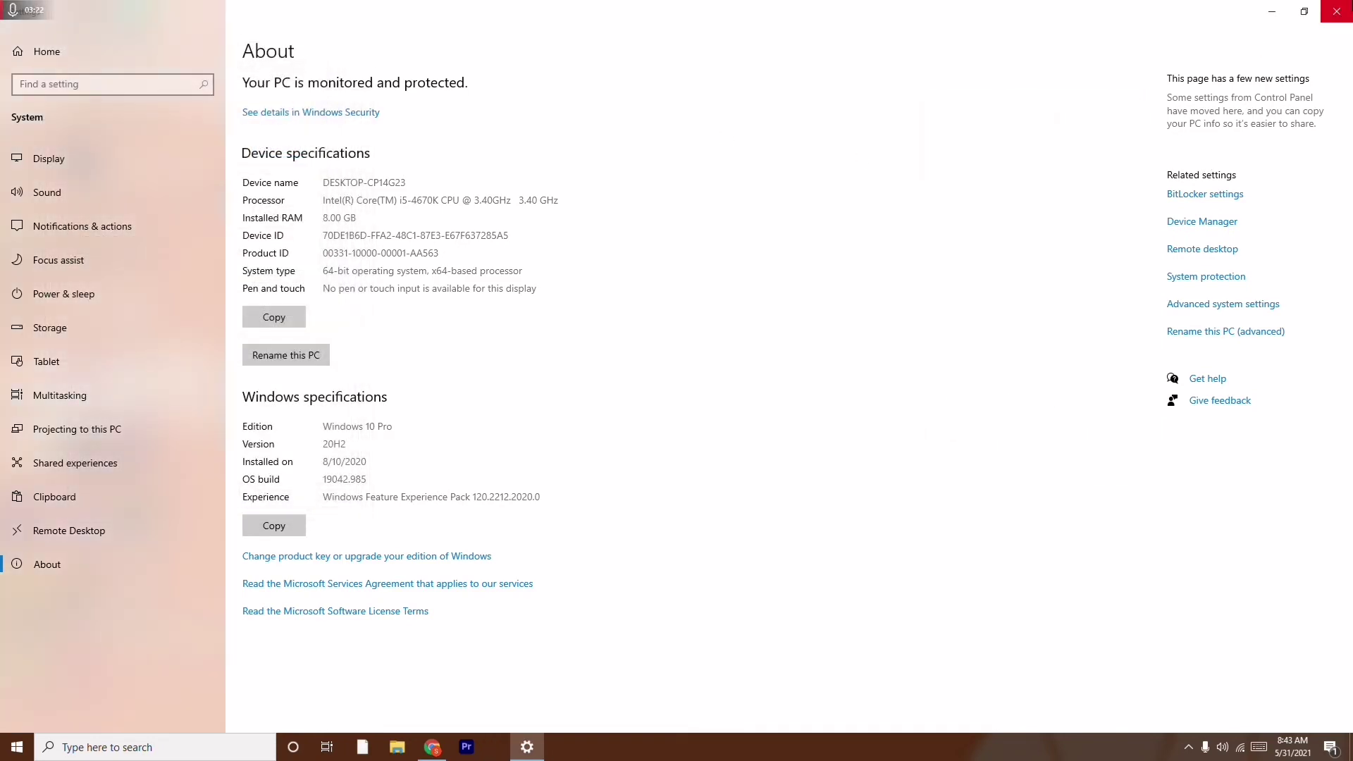
left_click(1337, 11)
right_click(433, 251)
left_click(458, 313)
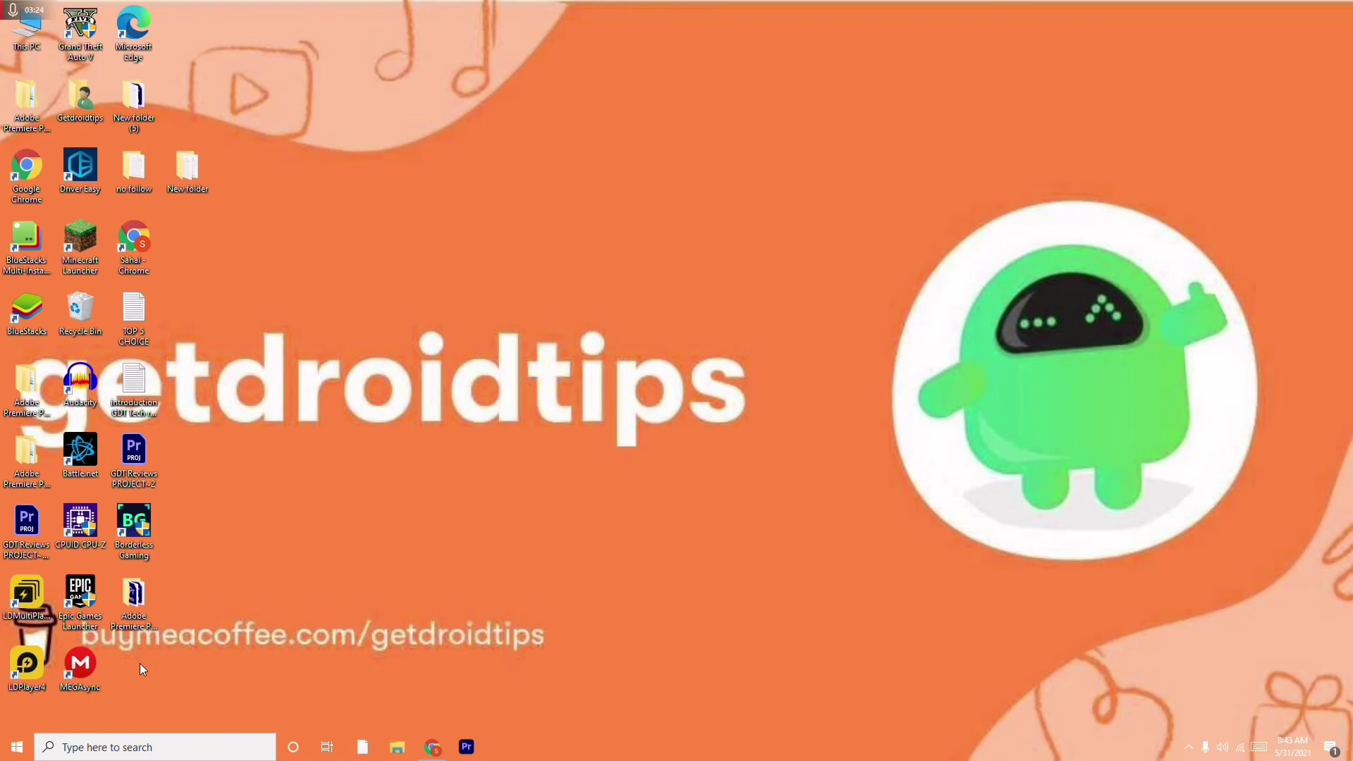
Step: Restart the PC from the Start menu's power options and refresh the desktop afterwards
left_click(17, 747)
left_click(17, 716)
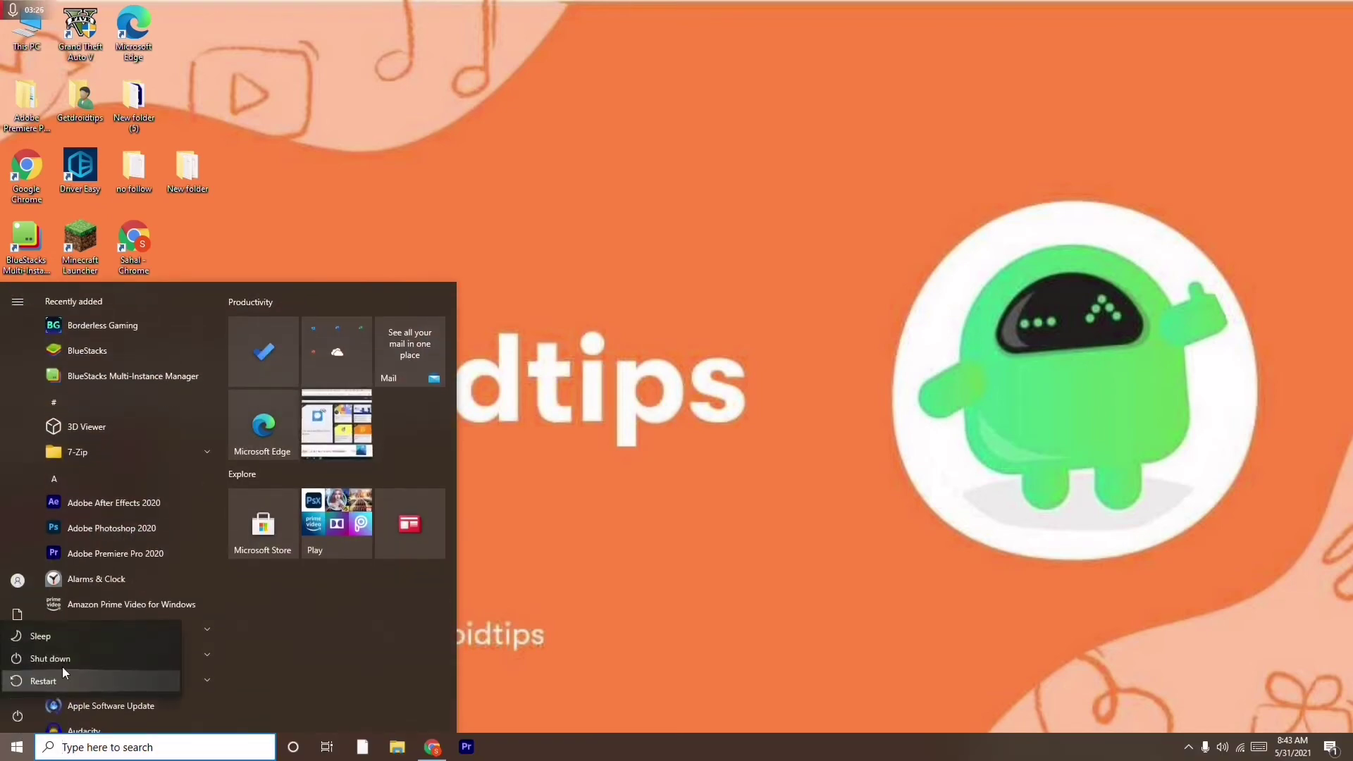
left_click(683, 530)
left_click(684, 530)
right_click(521, 289)
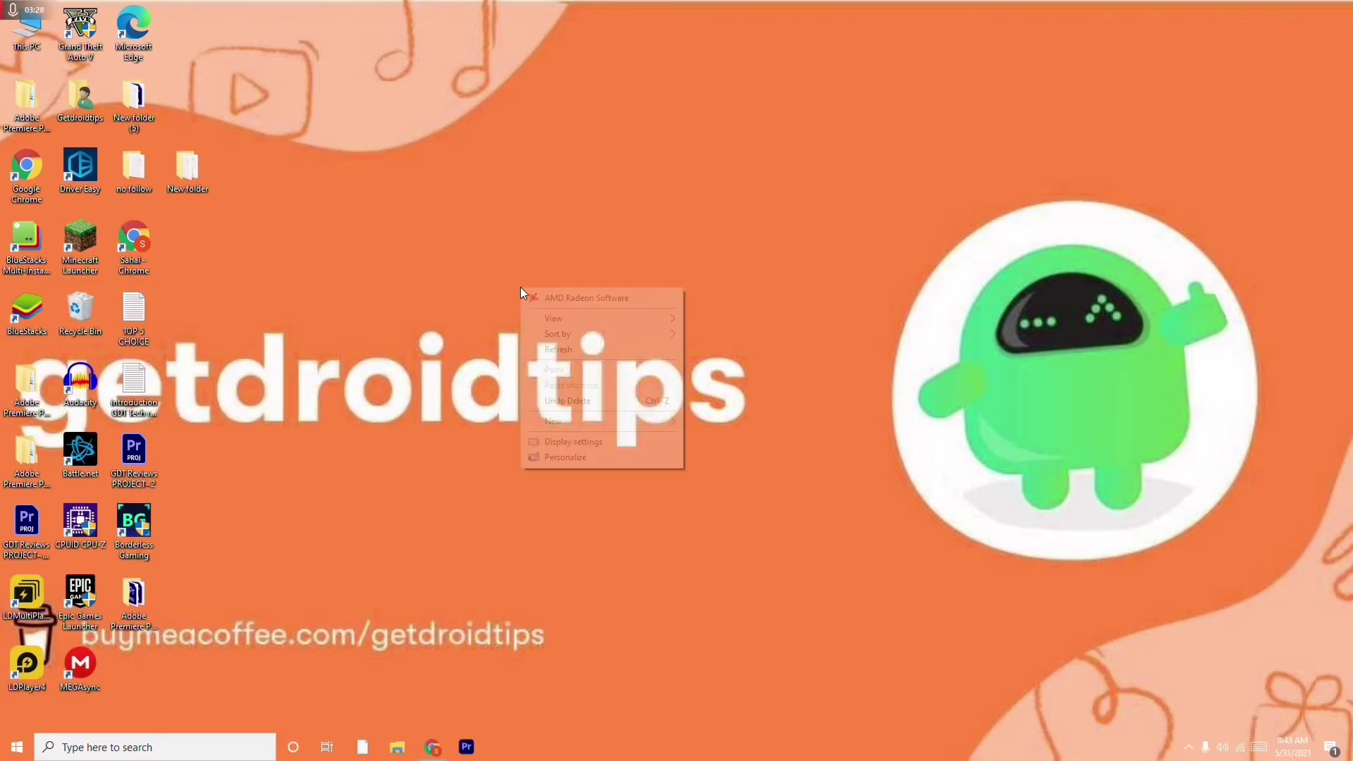
left_click(560, 348)
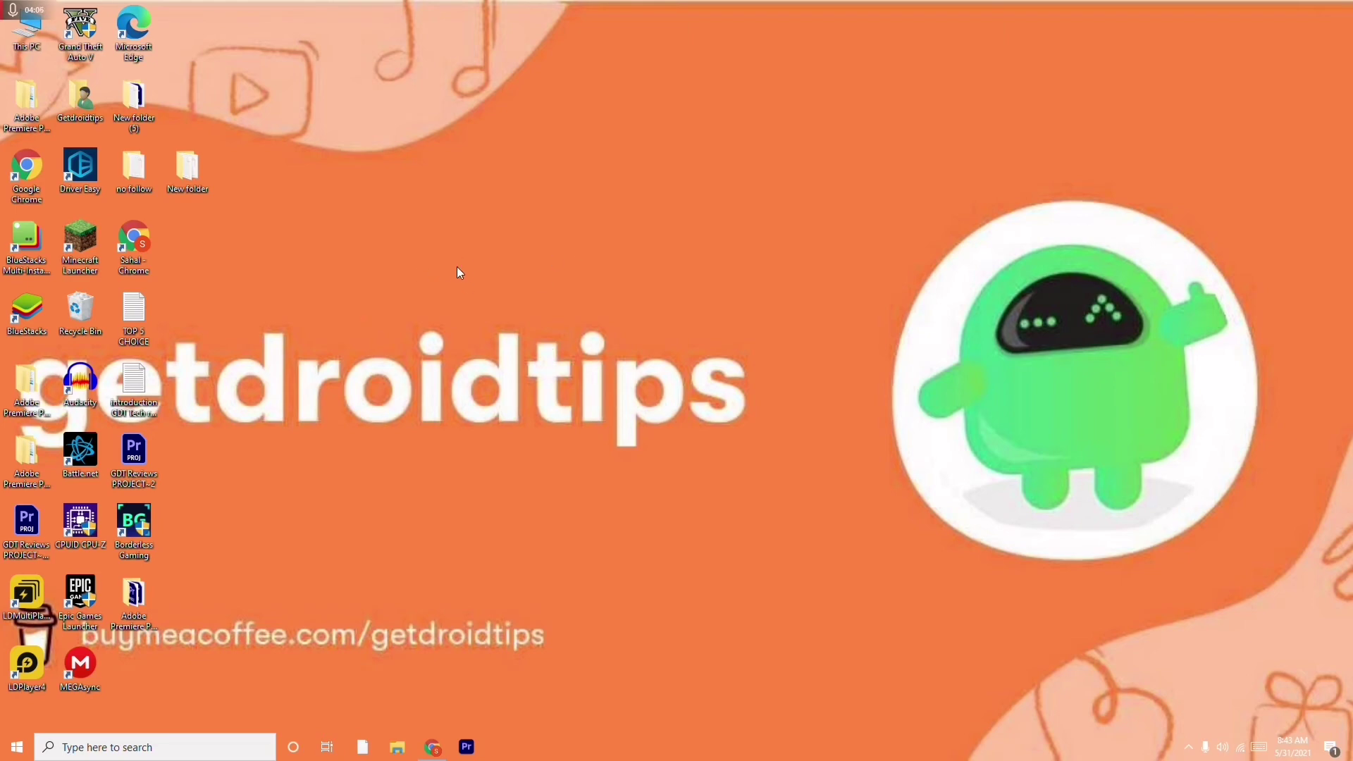
right_click(33, 45)
Step: Open Device Manager from This PC's About page and collapse System devices
left_click(109, 211)
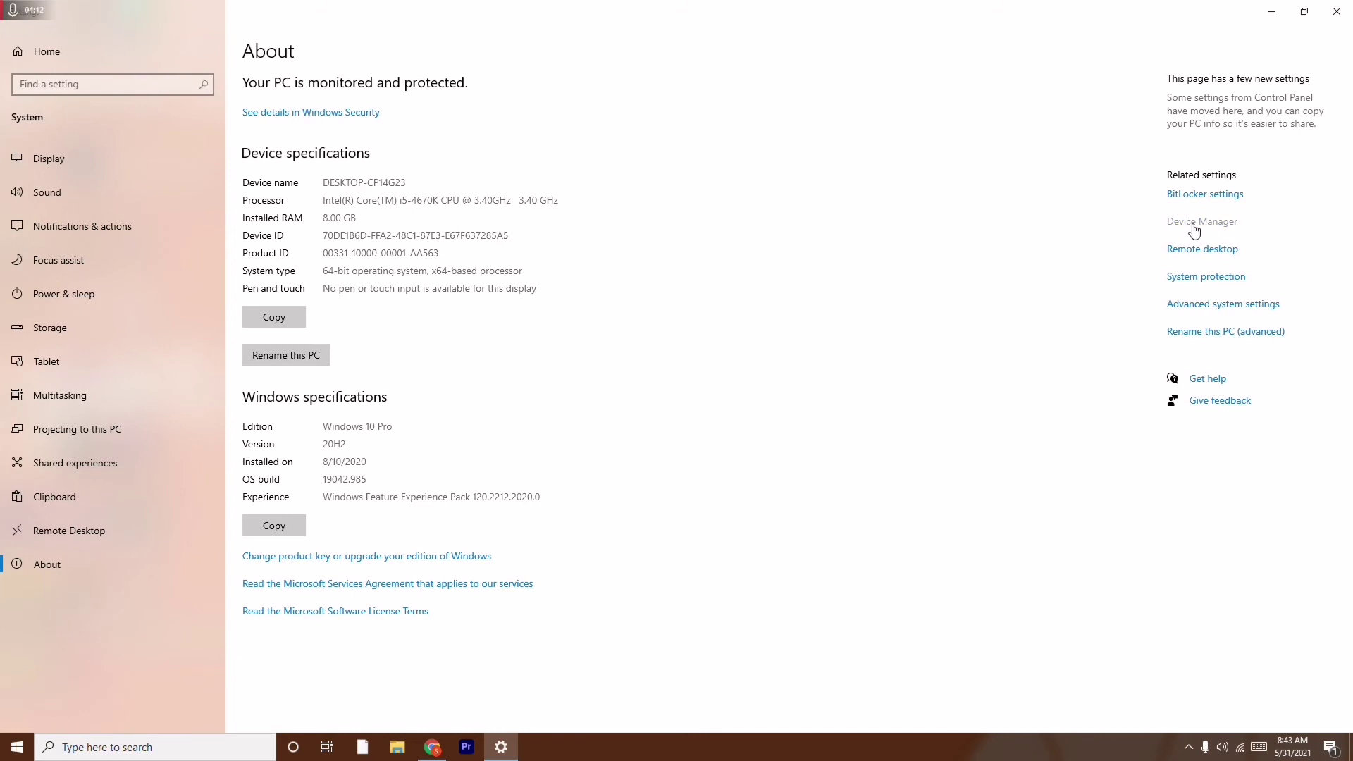
left_click(1198, 221)
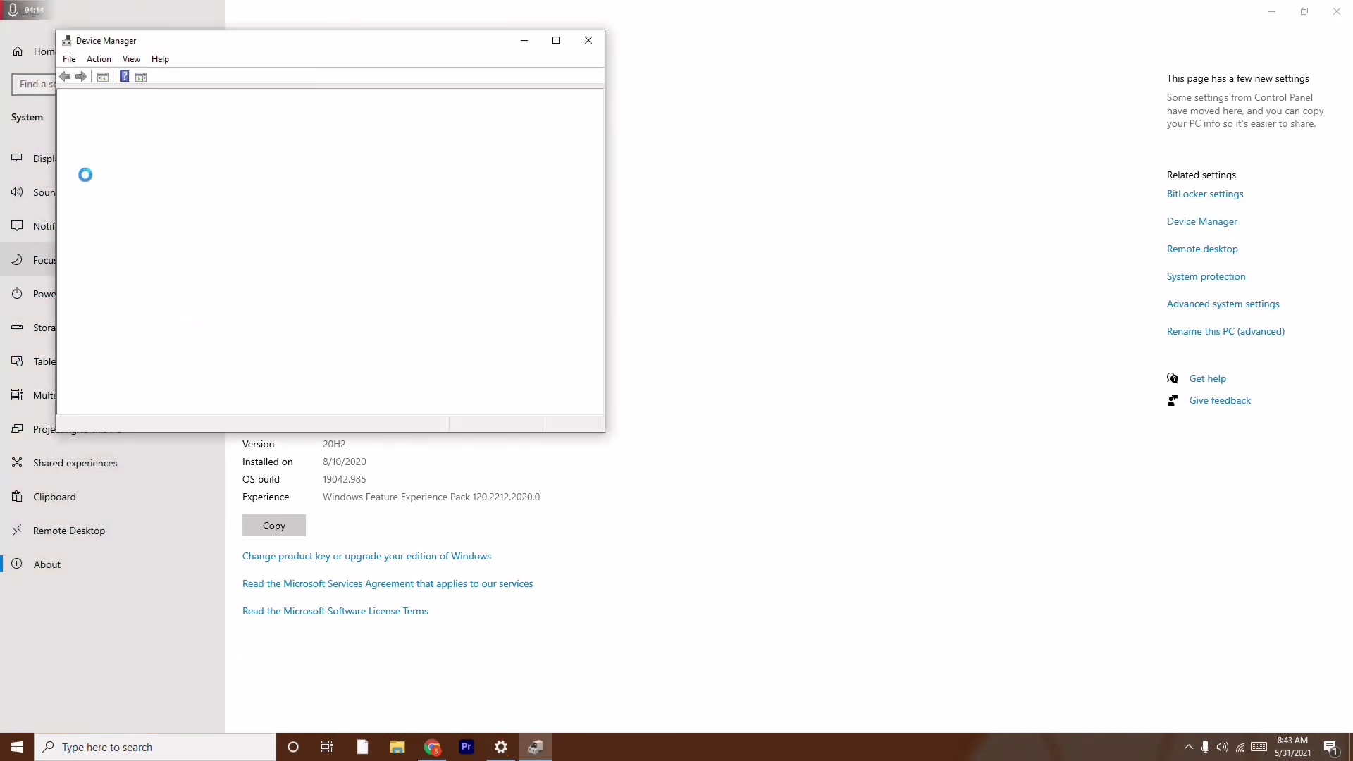
left_click(76, 339)
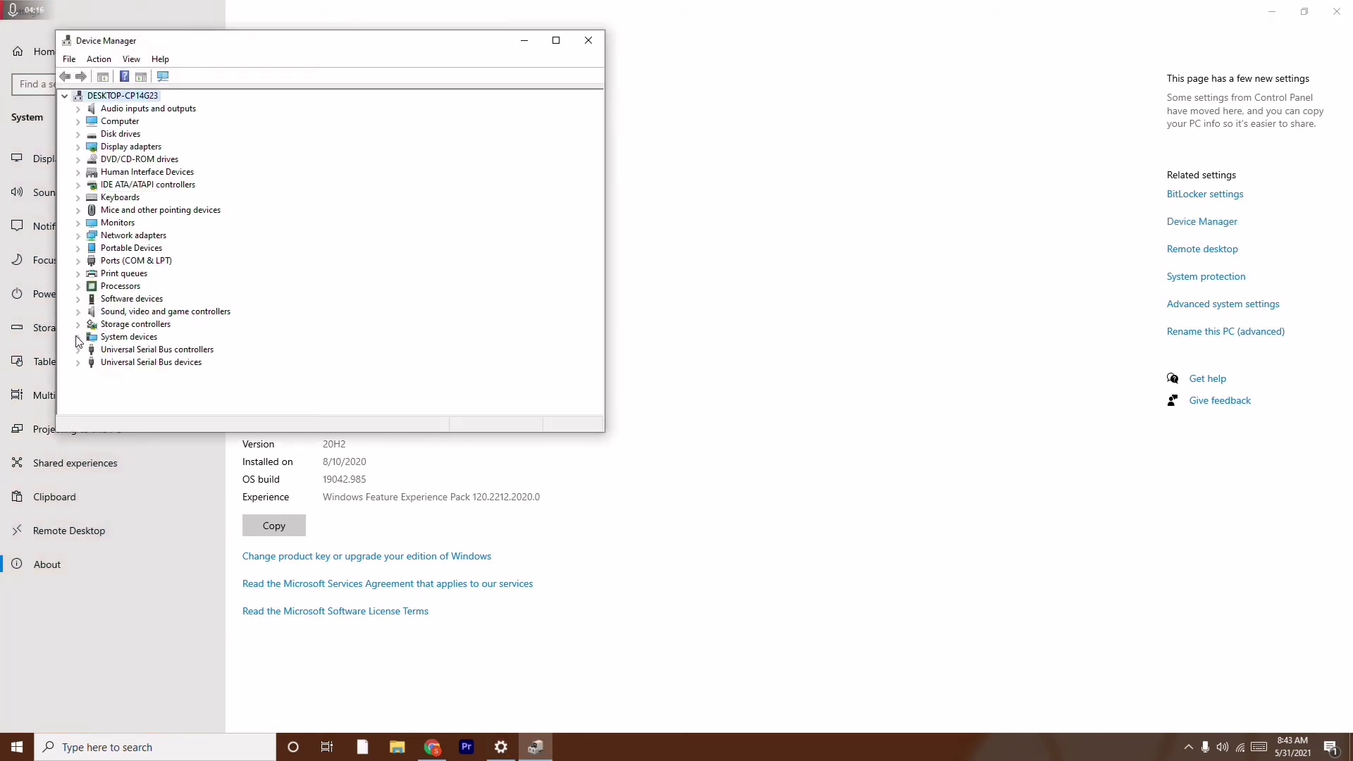
left_click(125, 149)
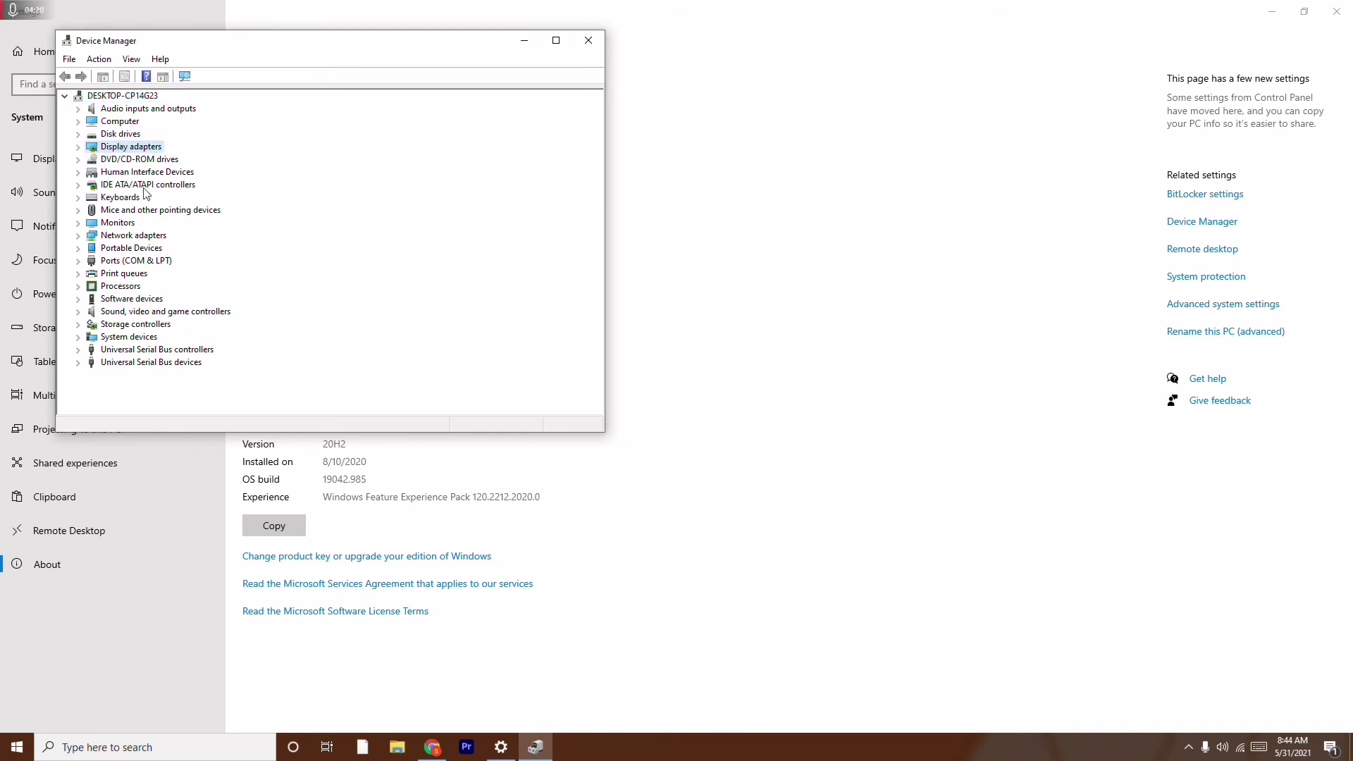
Step: Expand and collapse Mice, Network adapters and Keyboards to review the installed devices
left_click(78, 210)
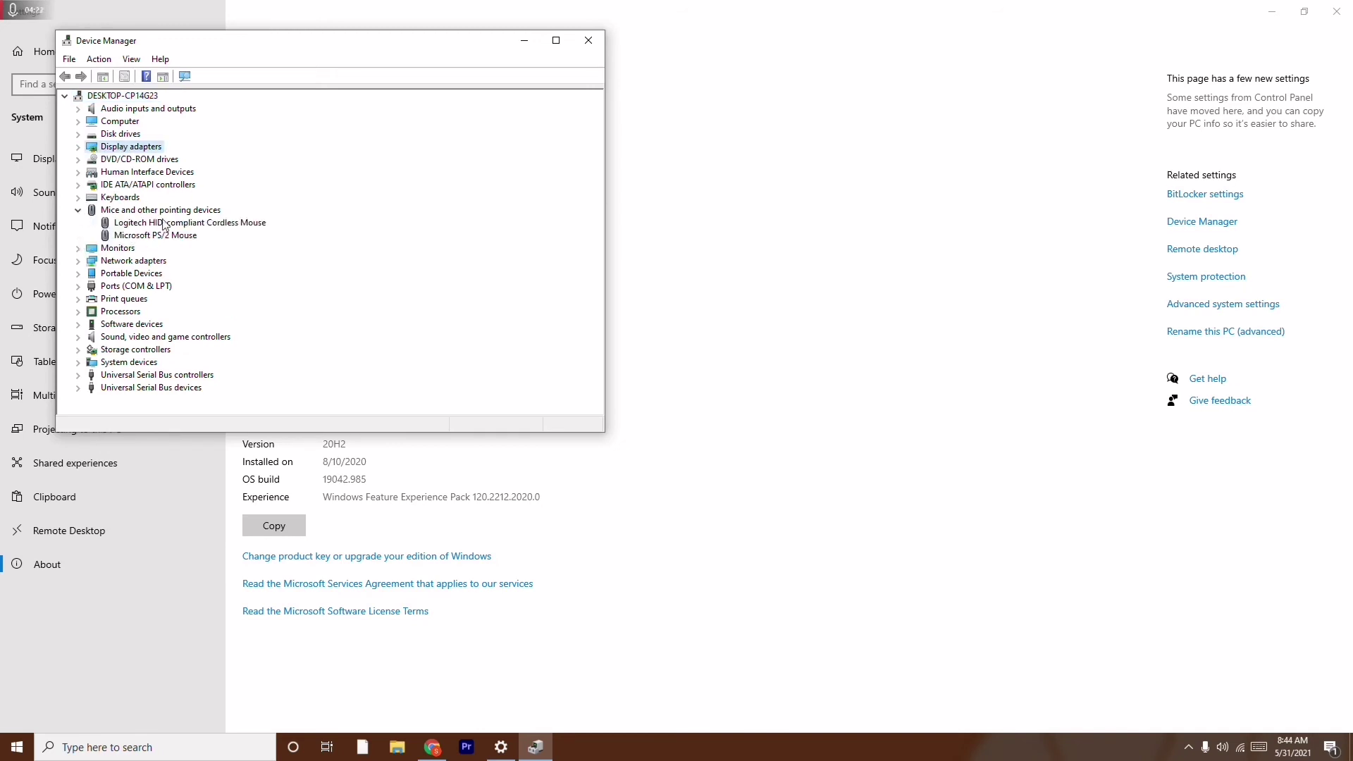
left_click(78, 210)
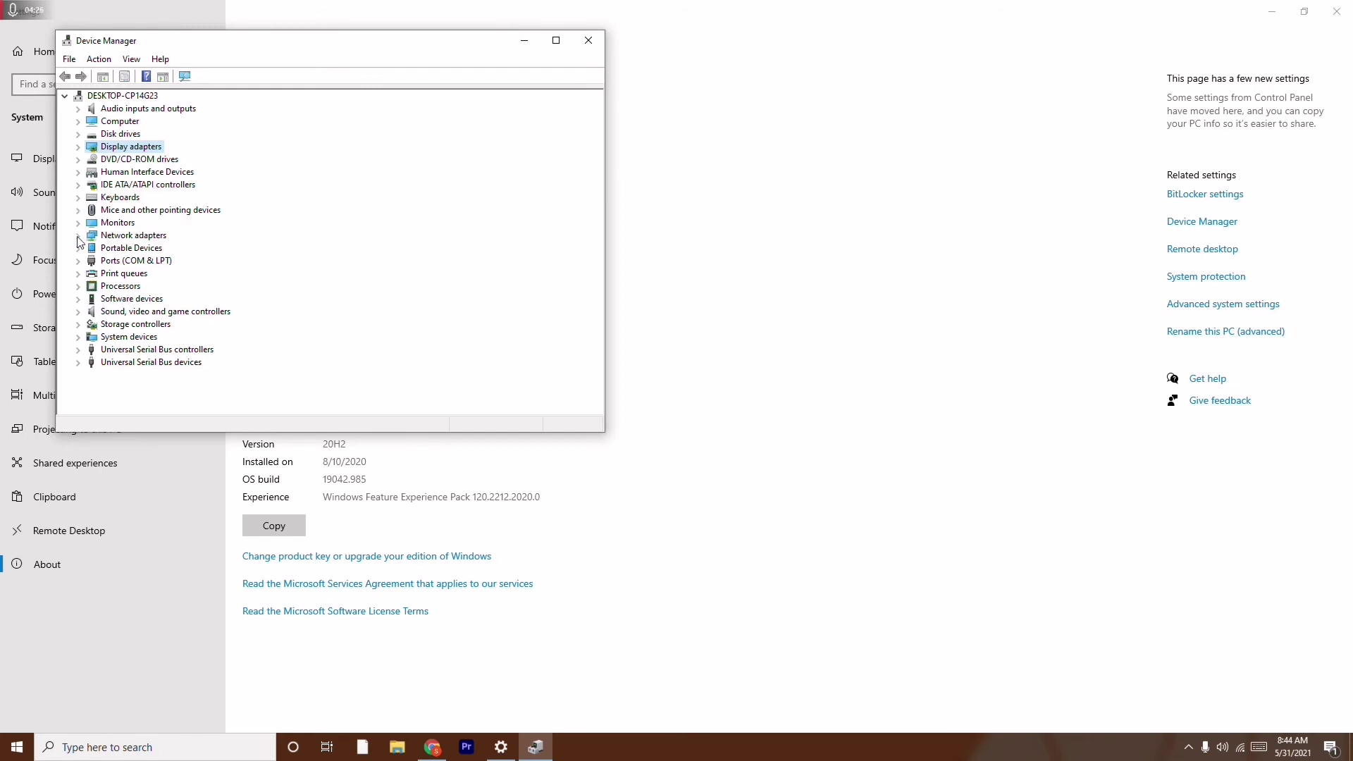
left_click(78, 236)
left_click(79, 237)
left_click(79, 199)
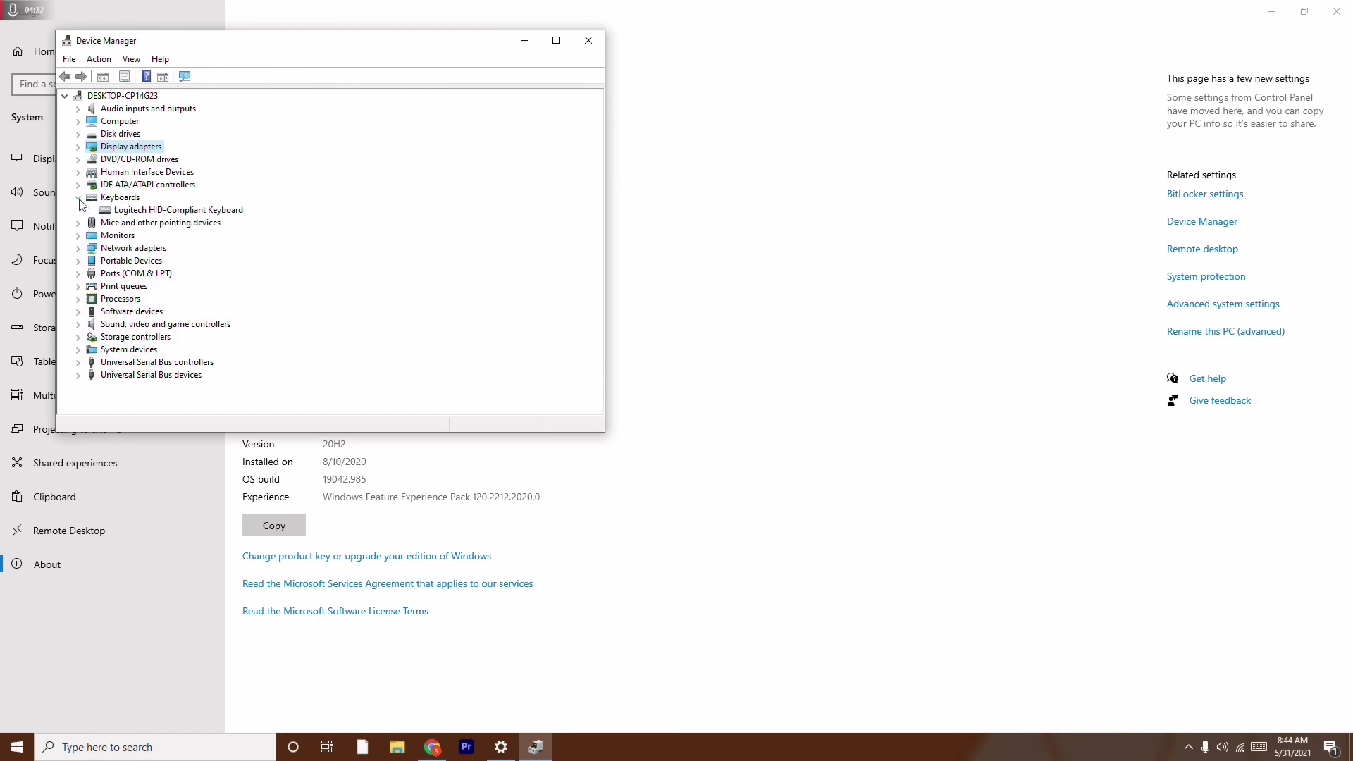
left_click(78, 199)
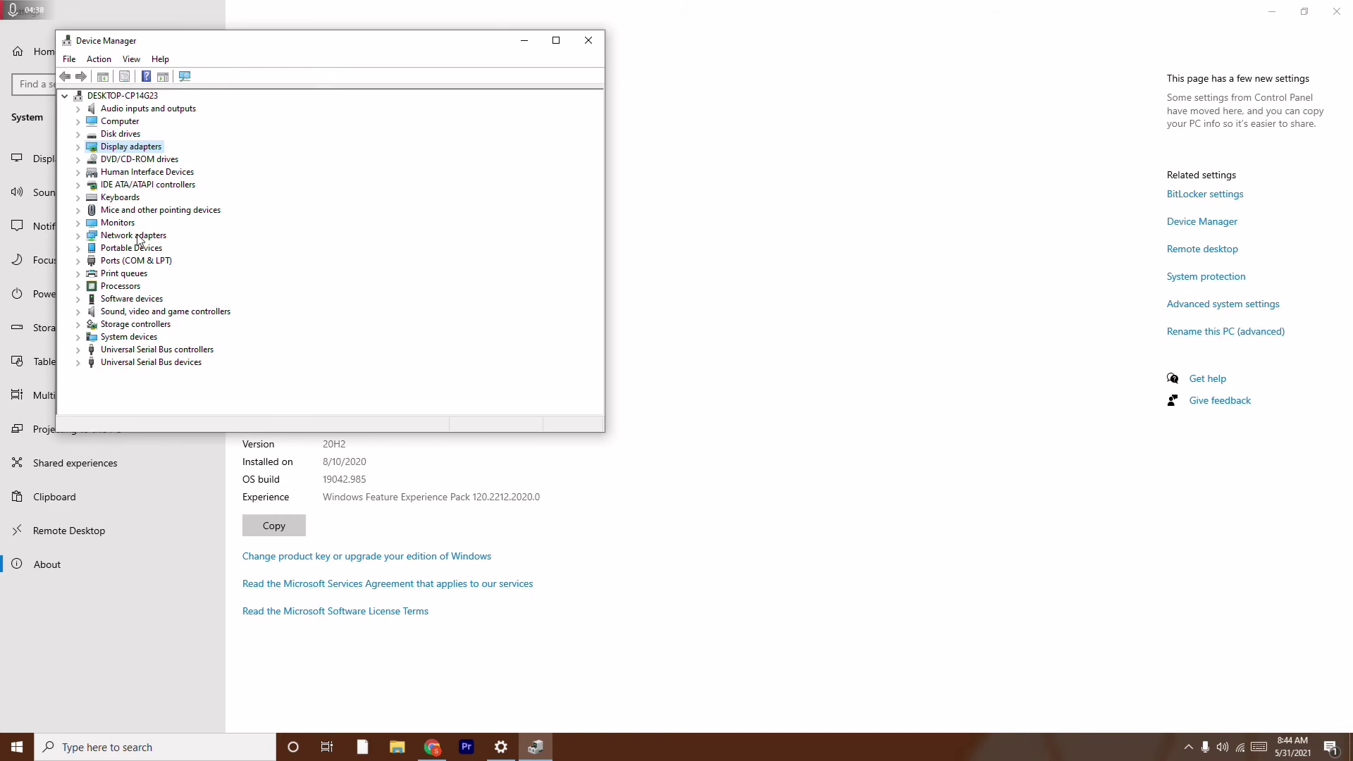
right_click(148, 152)
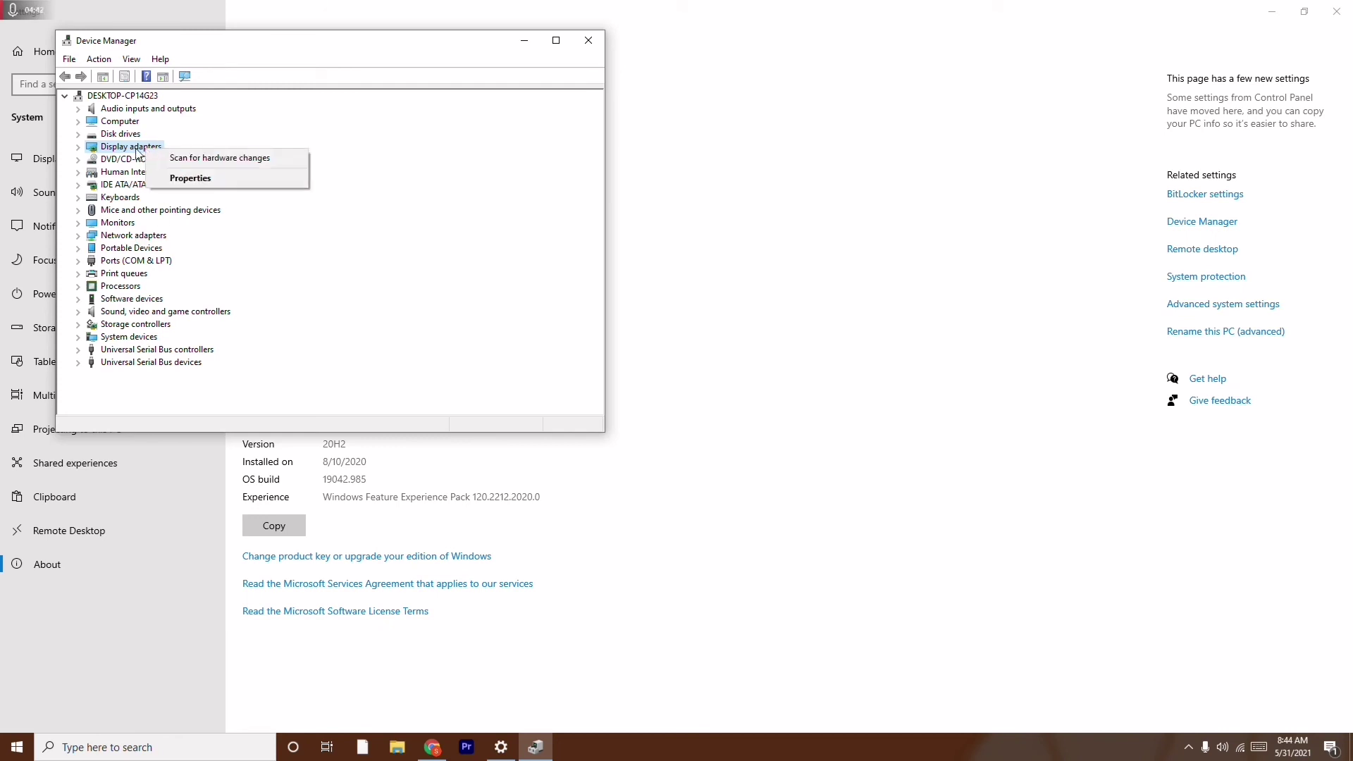
Step: Search automatically for an AMD Radeon RX 5700 driver update, find it current, and collapse Display adapters
right_click(124, 151)
right_click(124, 152)
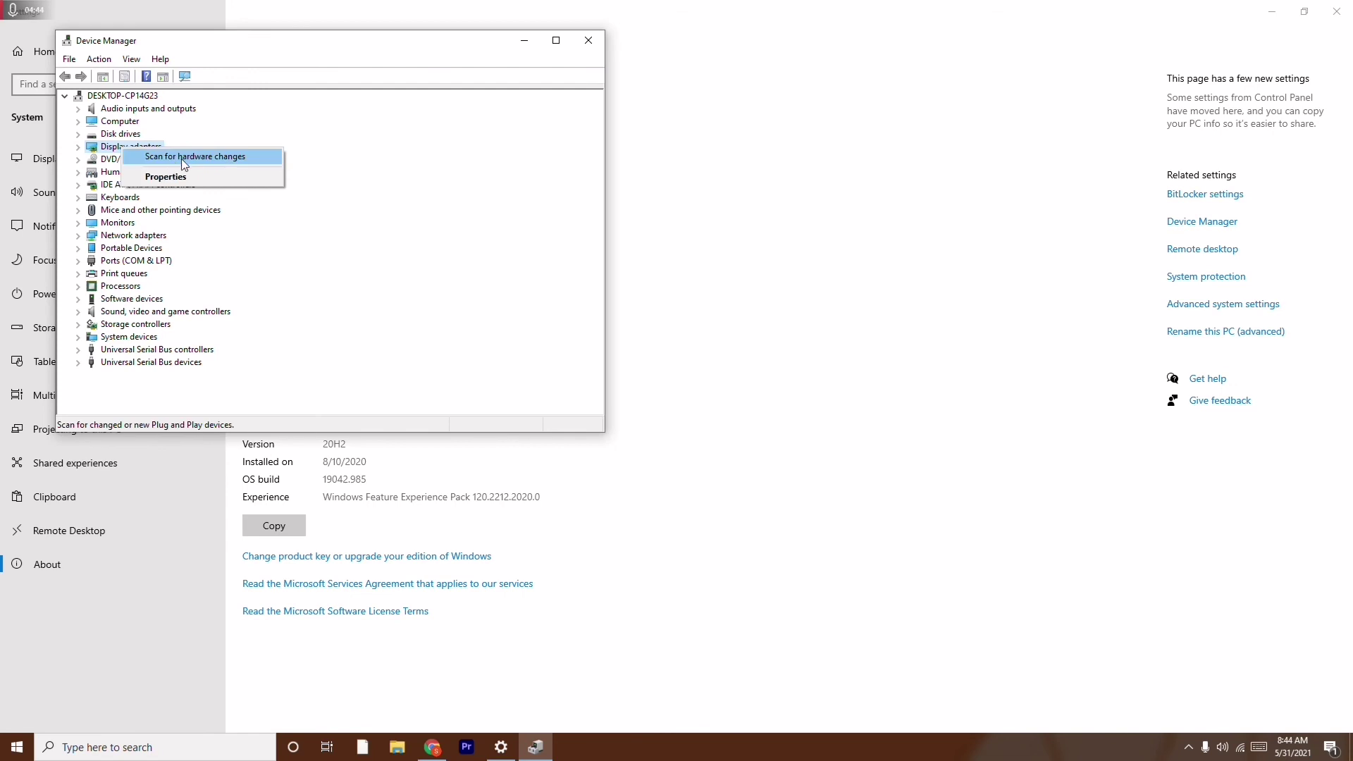
left_click(78, 147)
right_click(154, 161)
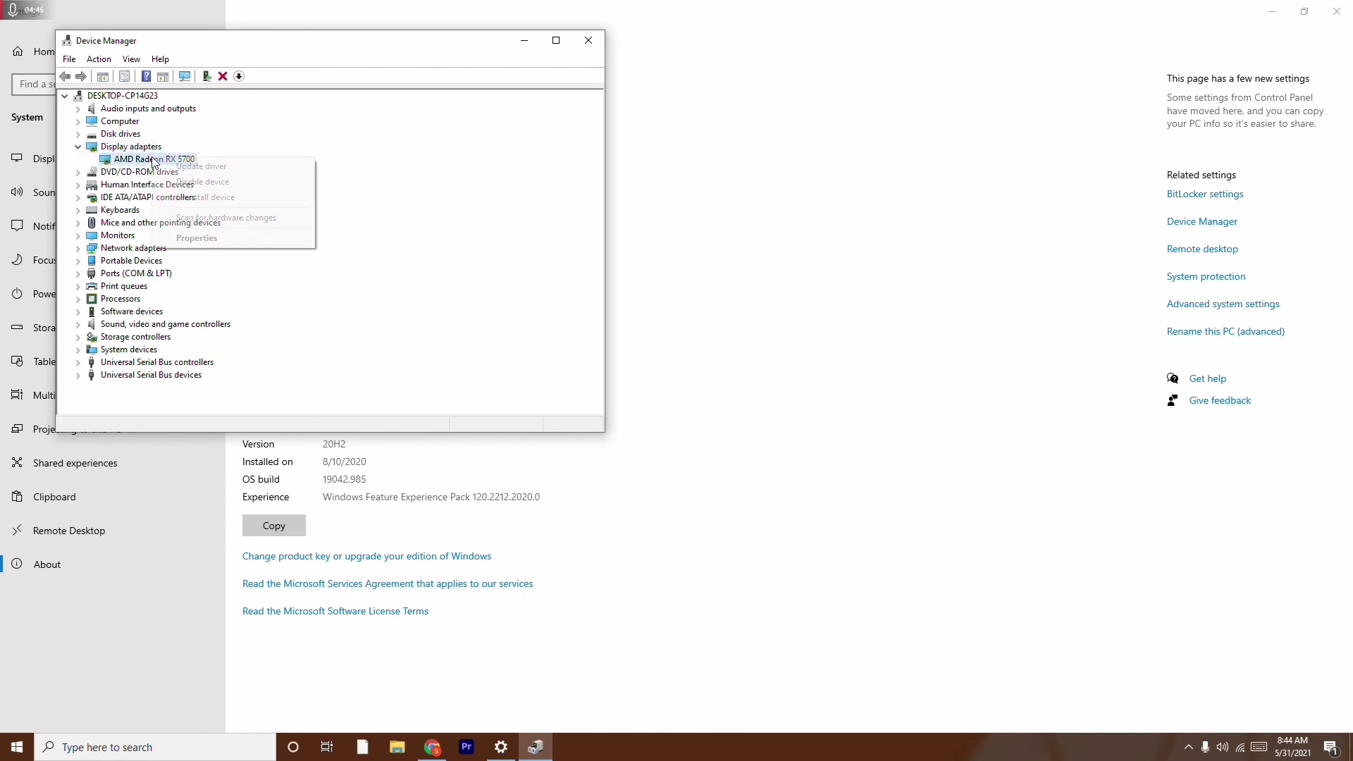
left_click(208, 168)
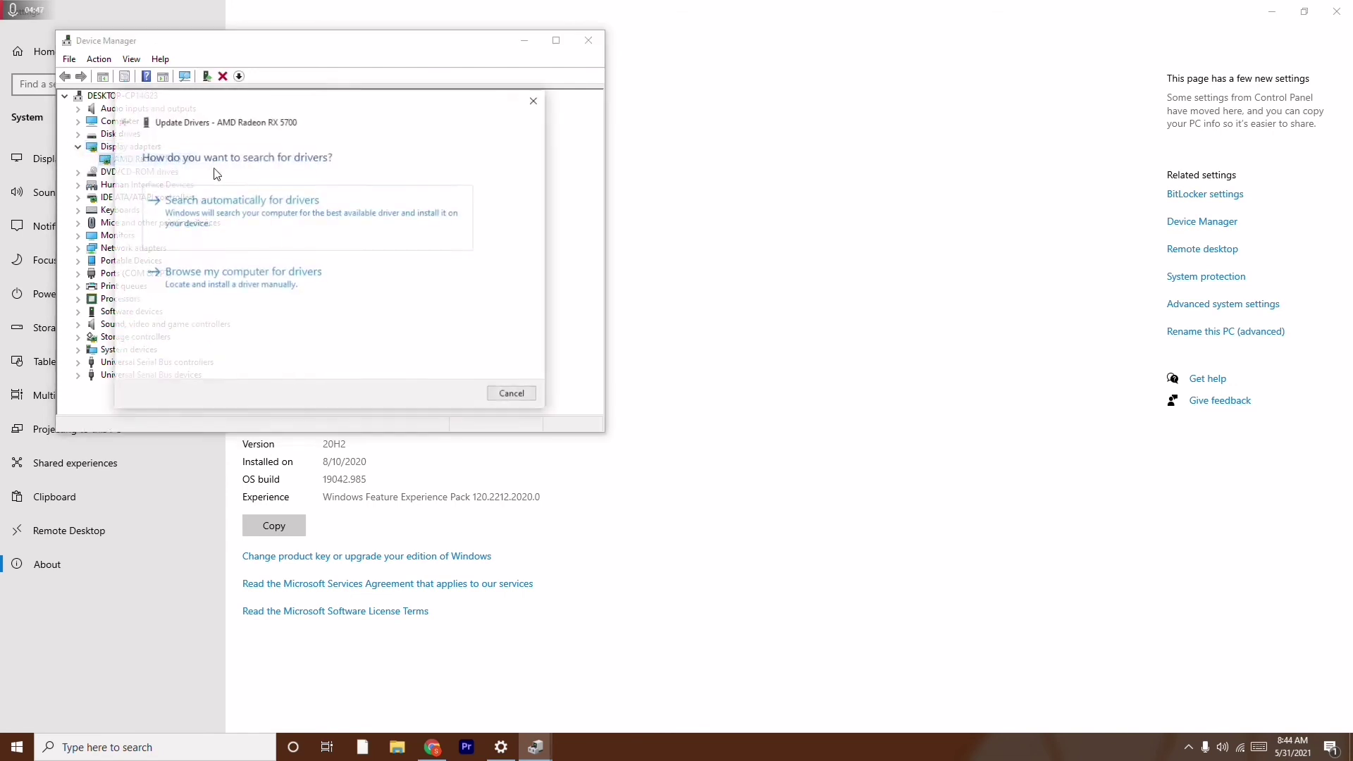
left_click(337, 234)
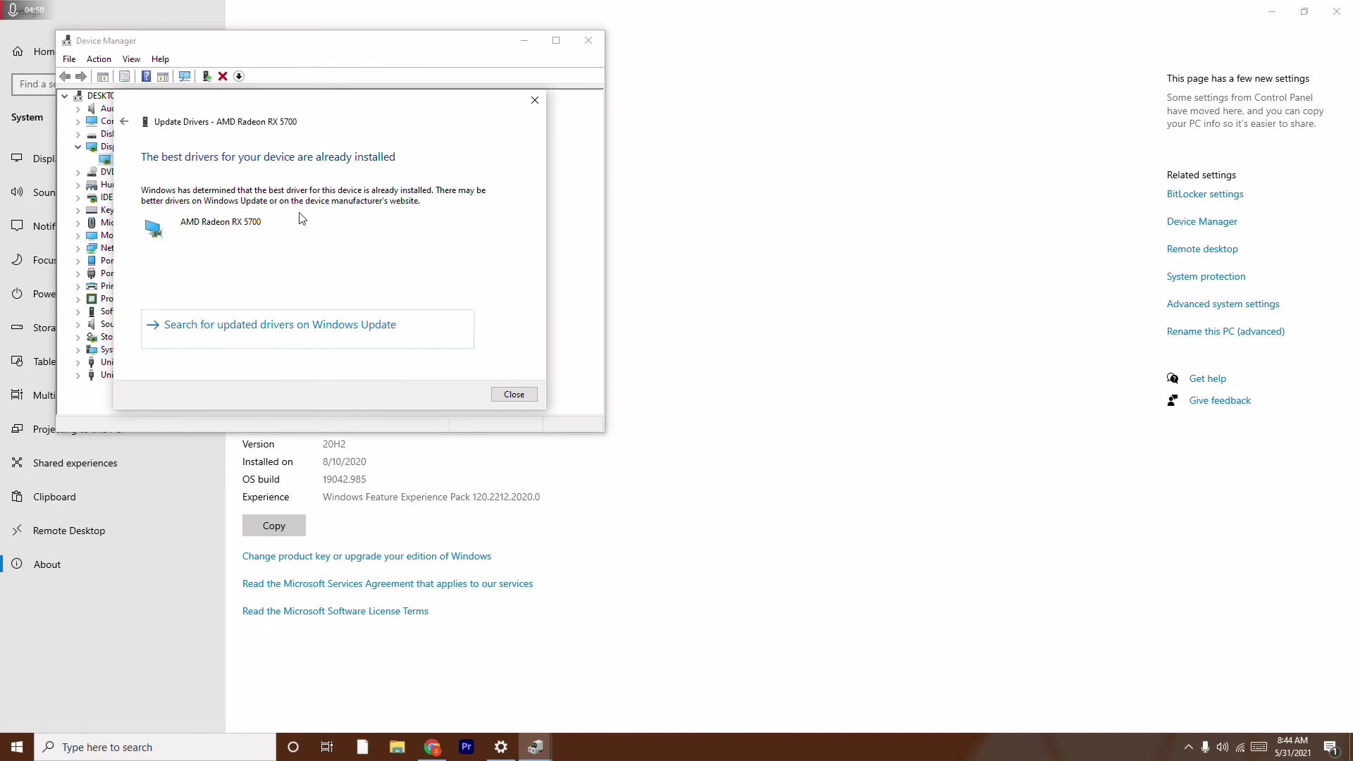
left_click(535, 100)
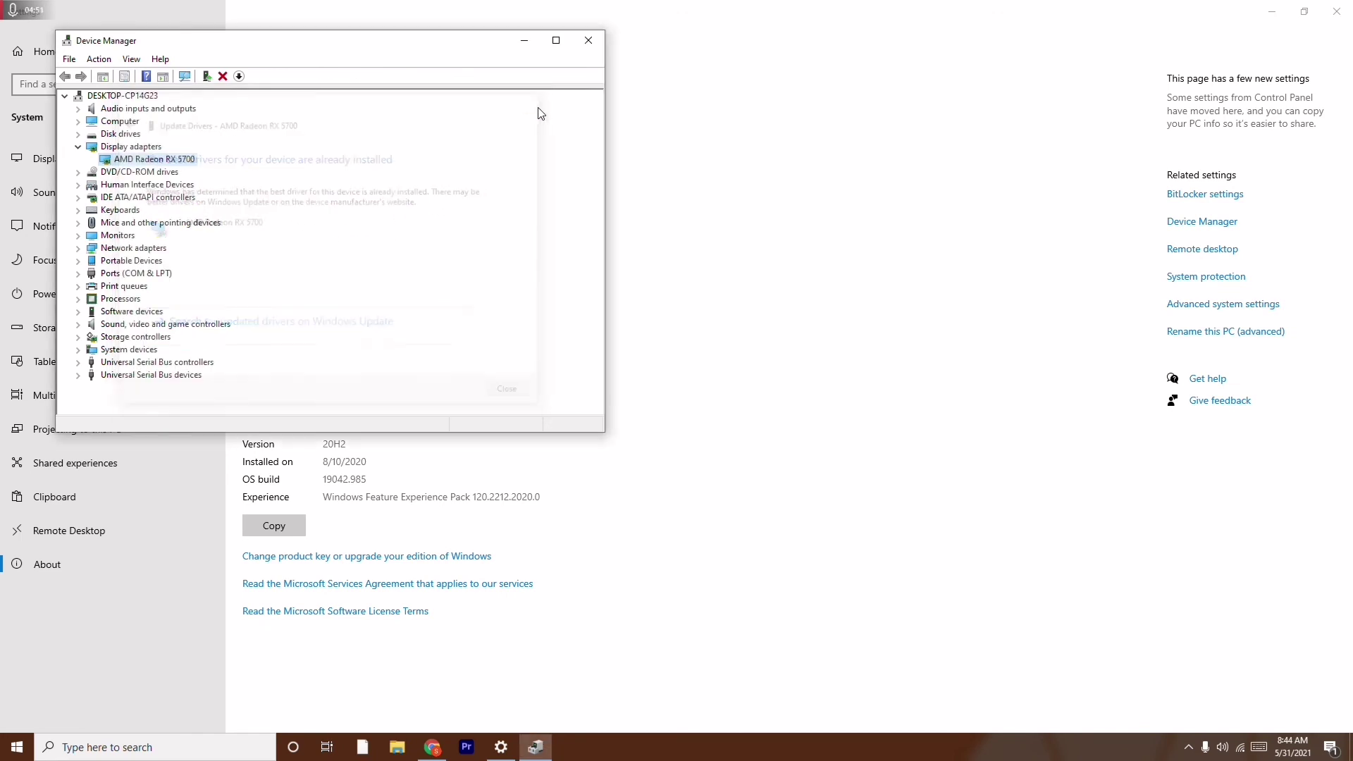
left_click(78, 146)
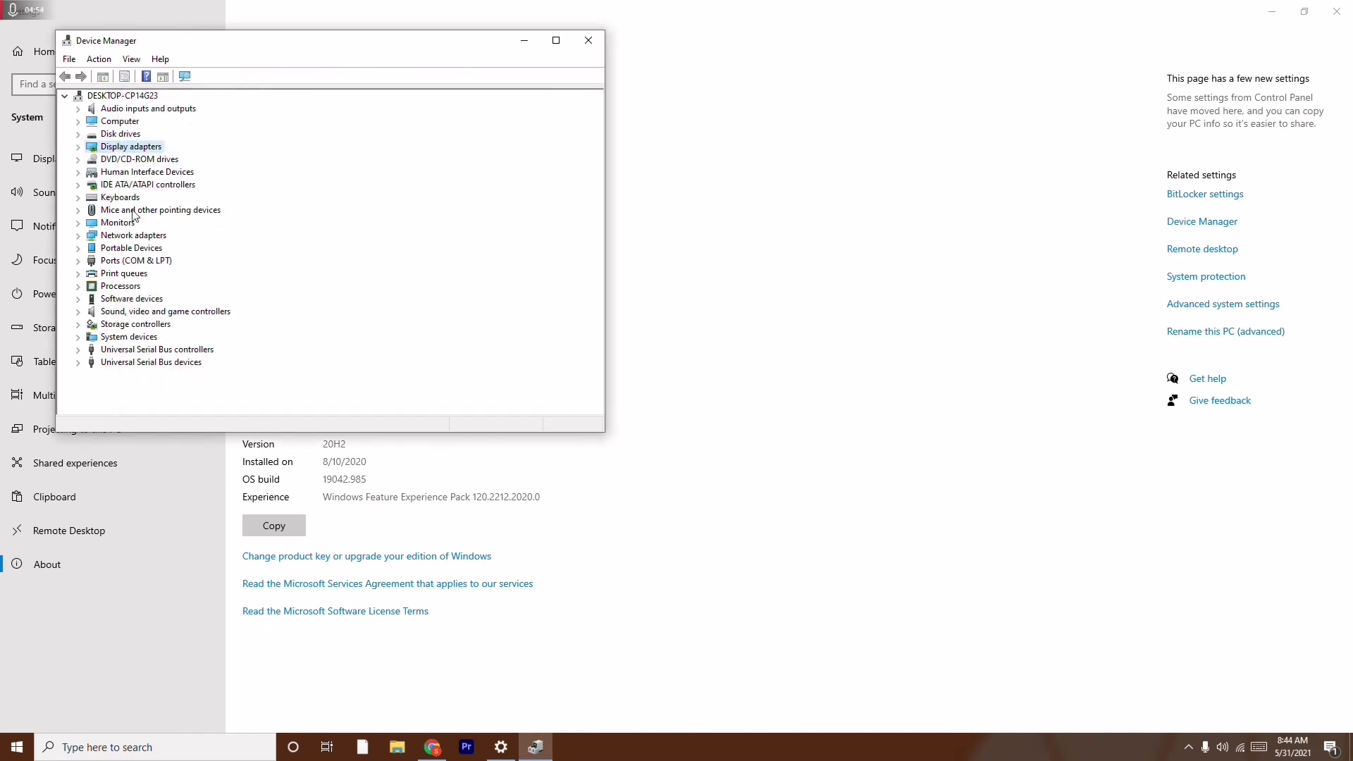